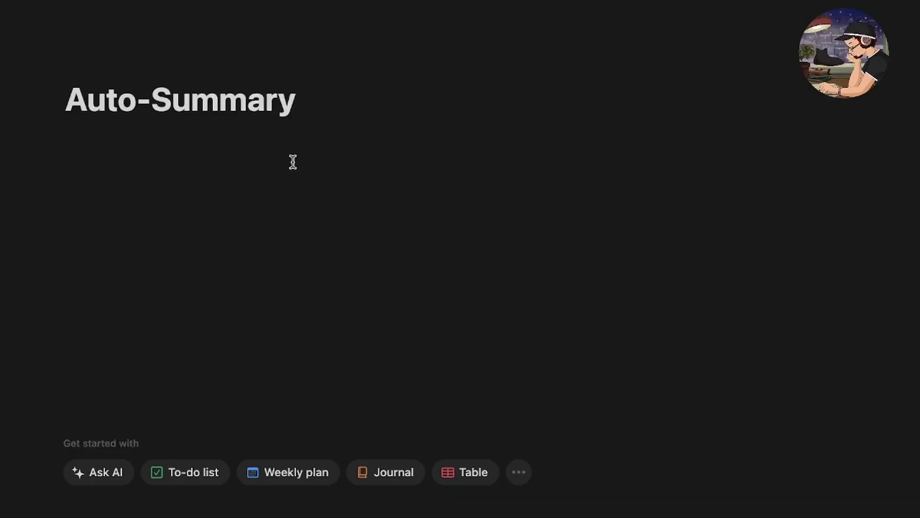
Insert a two-column layout with an inline table database in each column
click(293, 162)
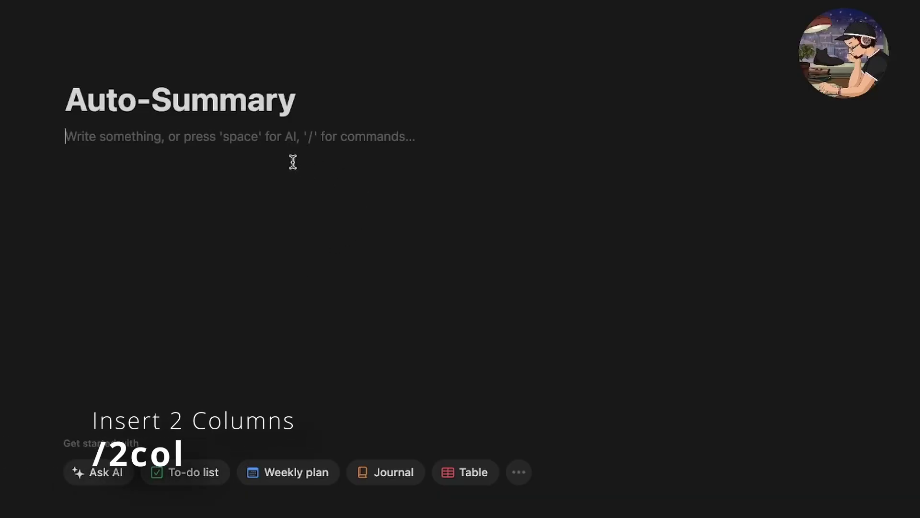
text(/2c)
key(Return)
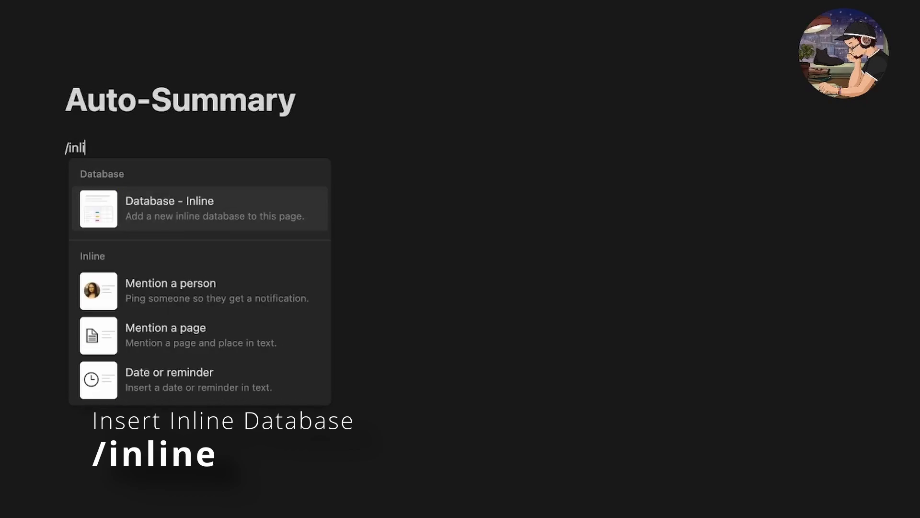
key(Return)
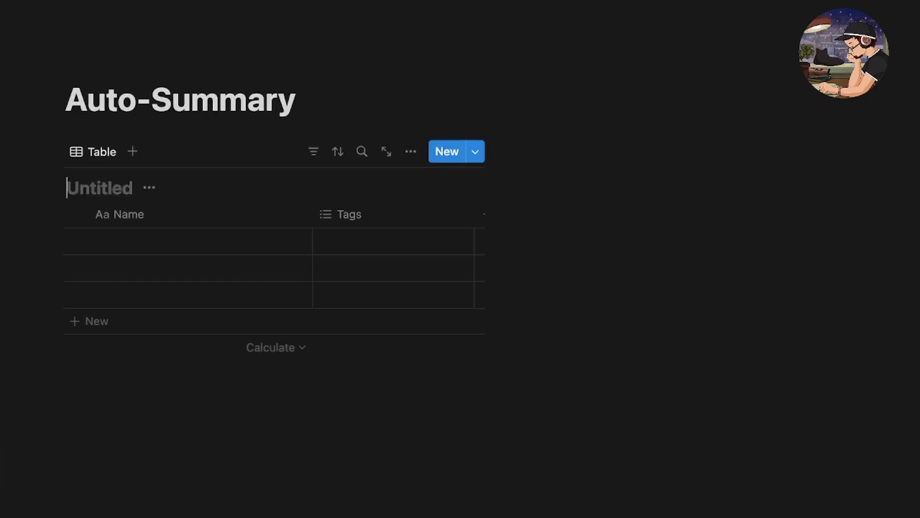
click(601, 146)
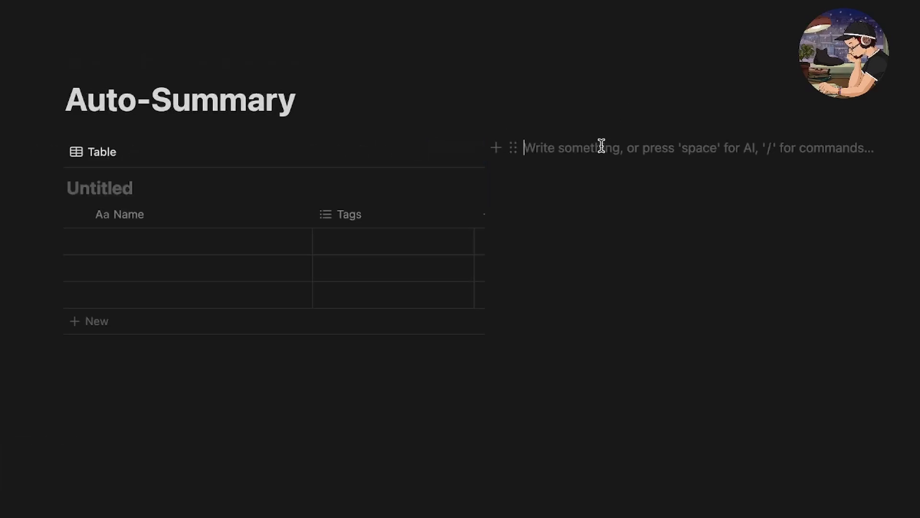
text(/inline)
key(Return)
Title the left table Summary and the right table Log
click(107, 193)
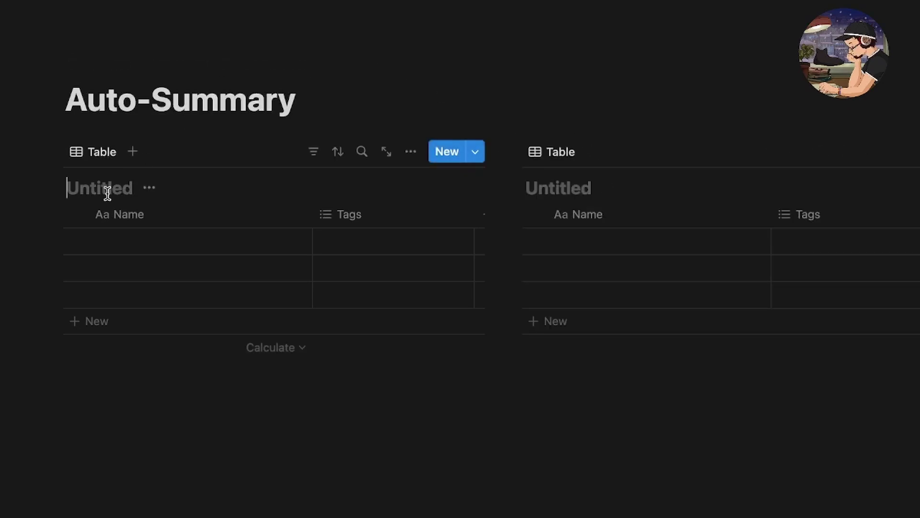
text(Summary)
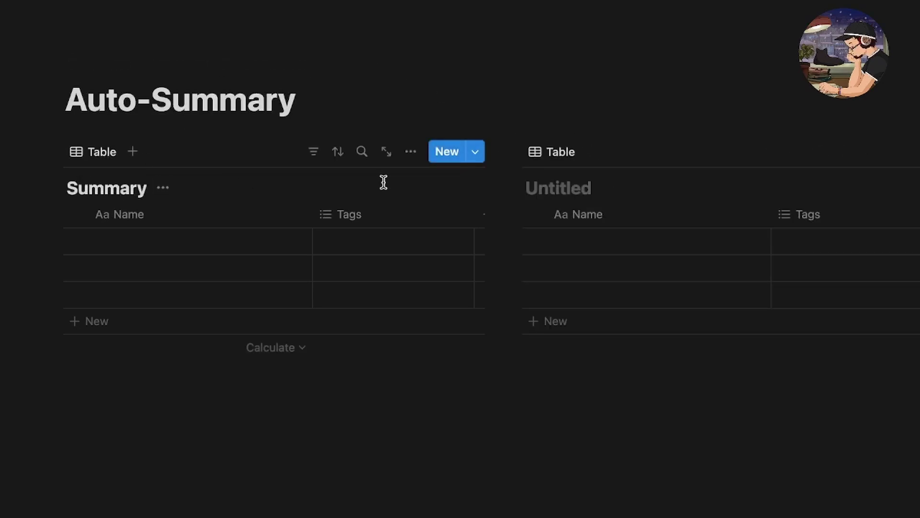
click(531, 188)
text(Log)
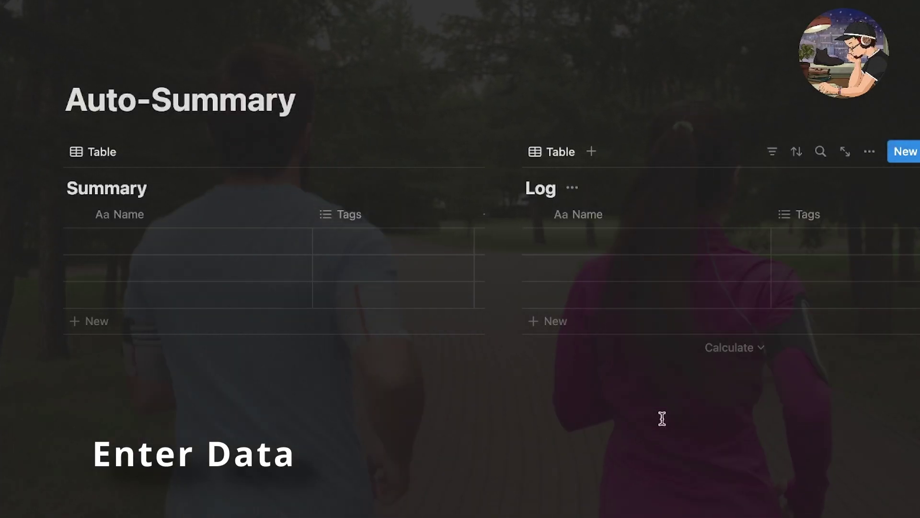
Name the Log table's three rows Run
click(598, 245)
text(Run)
key(ctrl+d)
key(ctrl+d)
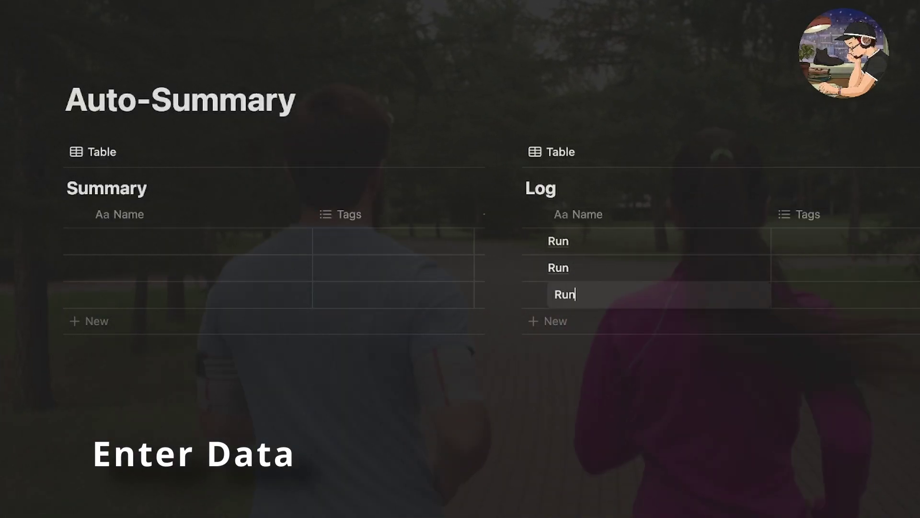
Convert the Tags column into a Date property named Date
click(808, 214)
click(821, 274)
click(821, 409)
text(Date)
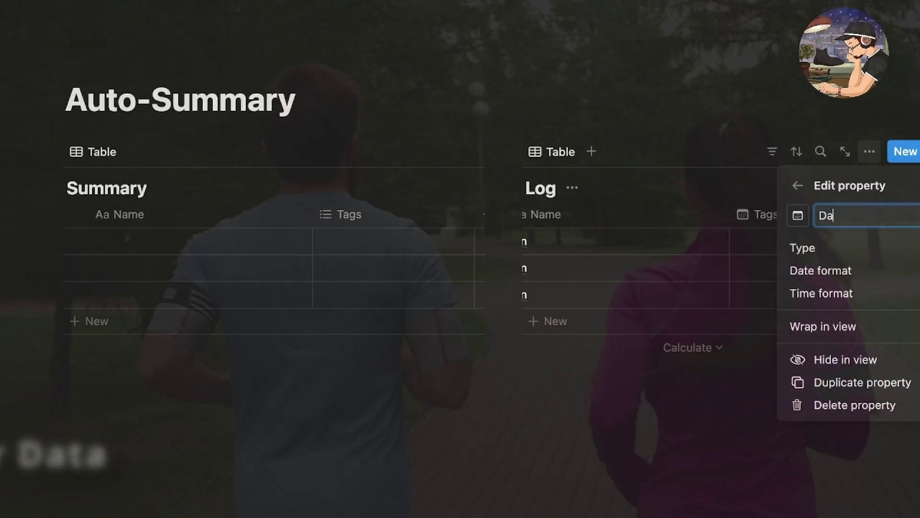
key(Return)
Set the runs' dates to June 18, June 27 and June 29, 2024
click(719, 242)
click(730, 297)
key(Escape)
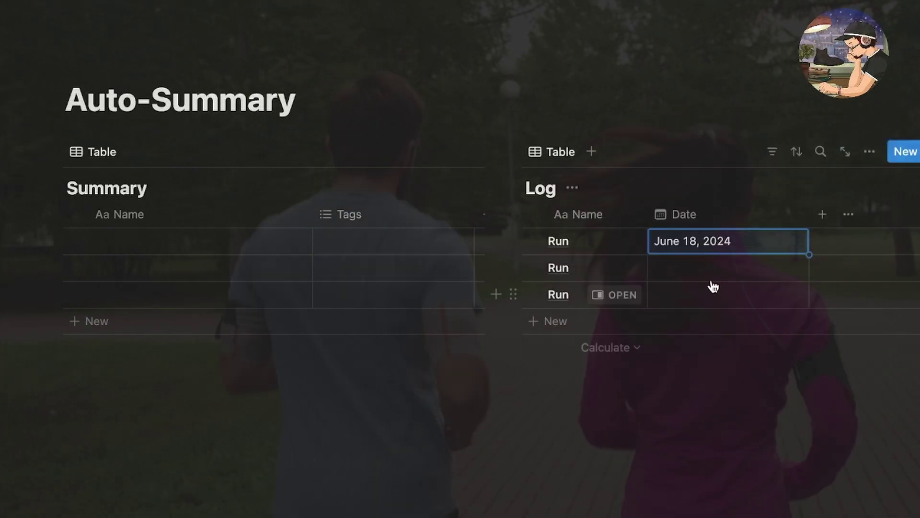
click(717, 267)
click(834, 323)
key(Escape)
Add a Number property named Distance to the Log table
click(821, 216)
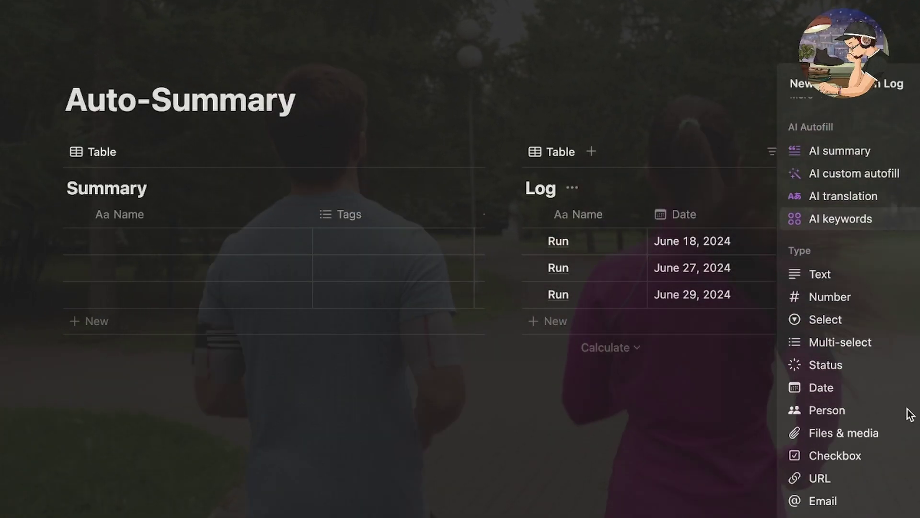
click(817, 259)
text(Distance)
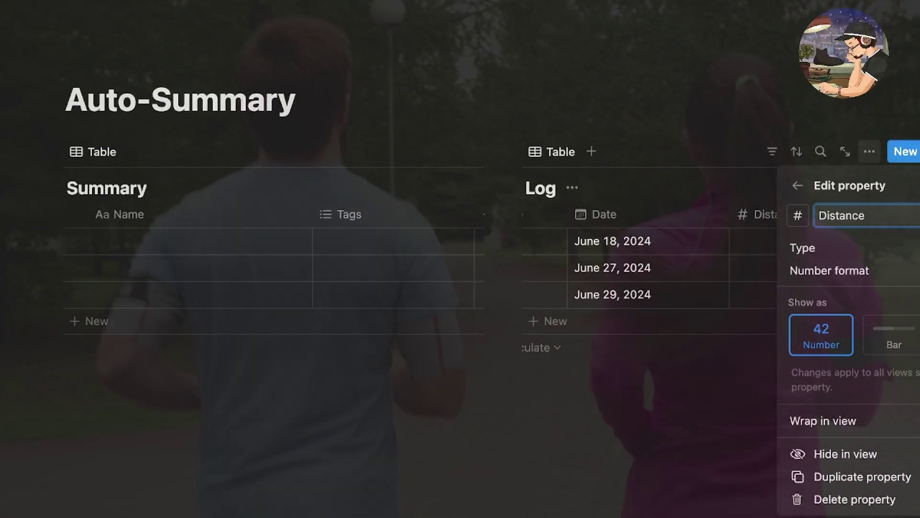
key(Return)
Enter Distances 3, 4 and 3.5 for the three runs
click(823, 243)
text(3)
key(Return)
text(4)
key(Return)
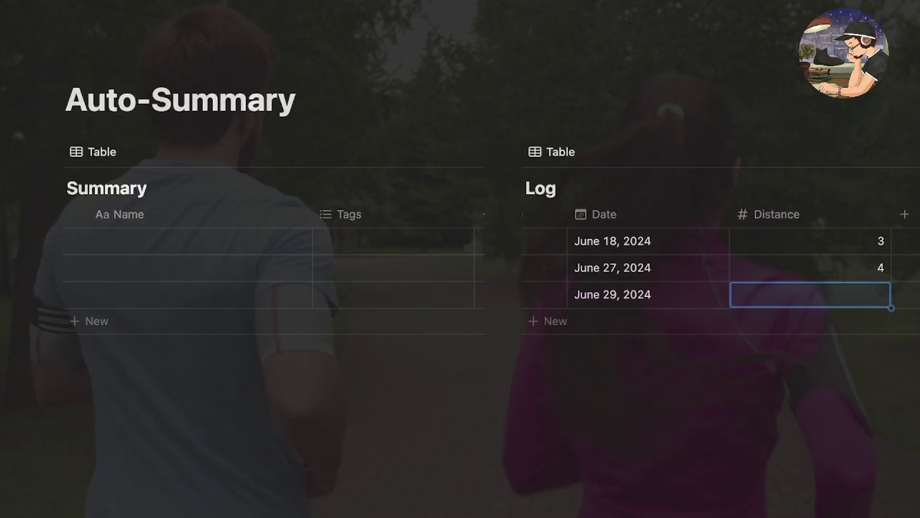
text(3.5)
Adjust the Log table's column and widen the table on the page
scroll(732, 290, left, 3)
drag(809, 214, 780, 214)
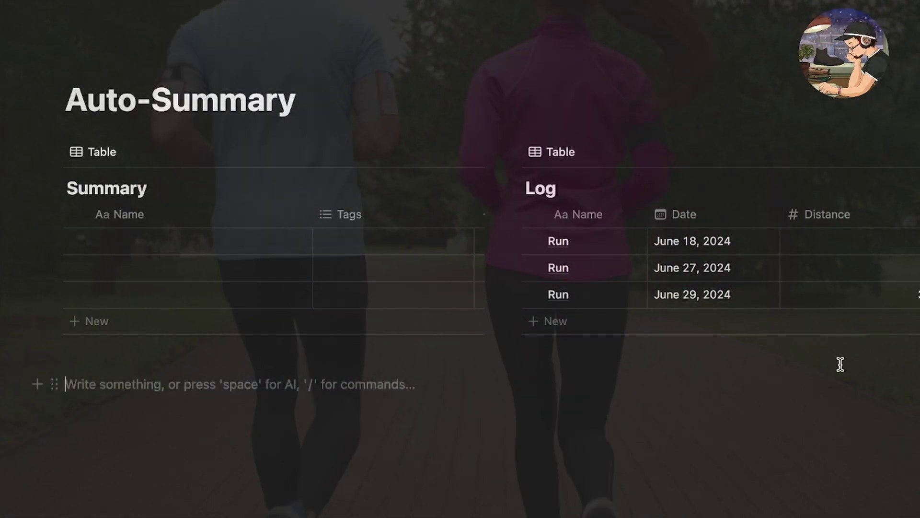
scroll(791, 288, right, 2)
scroll(743, 335, left, 2)
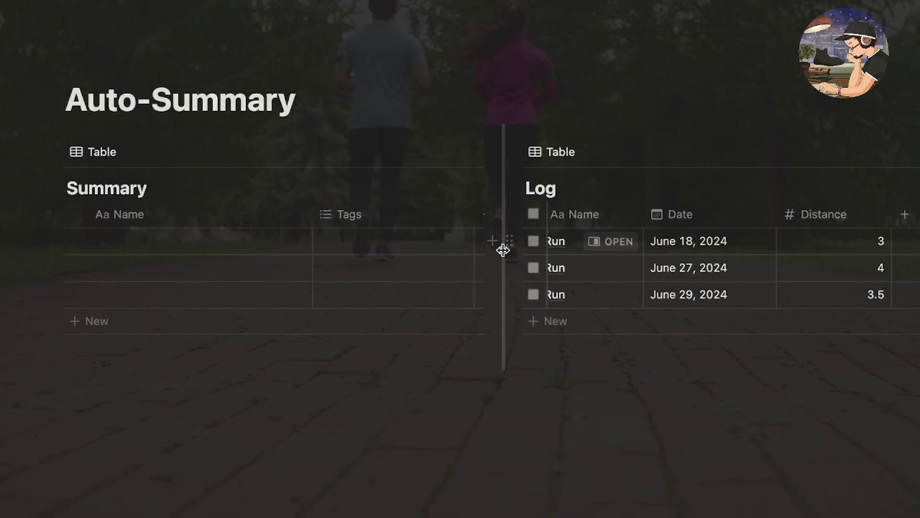
drag(501, 249, 449, 248)
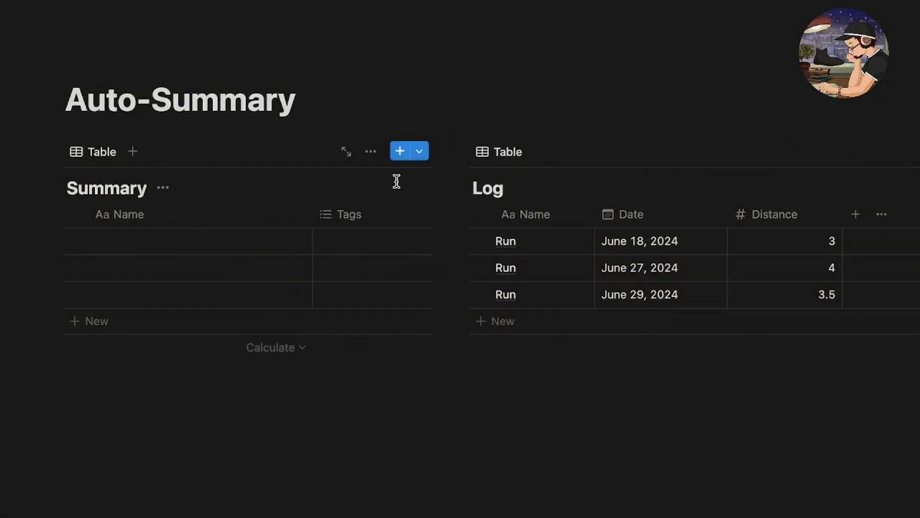
Name the first Summary row Summary and delete the two empty rows
click(158, 241)
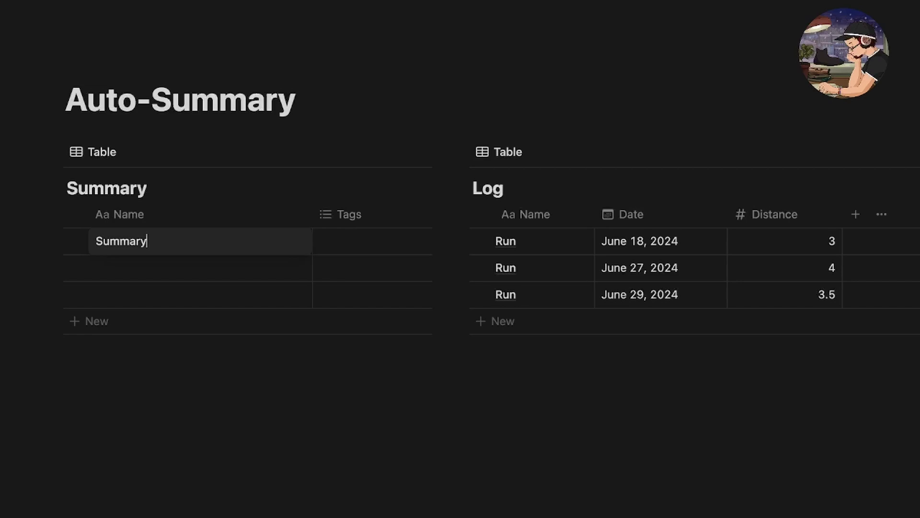
key(Return)
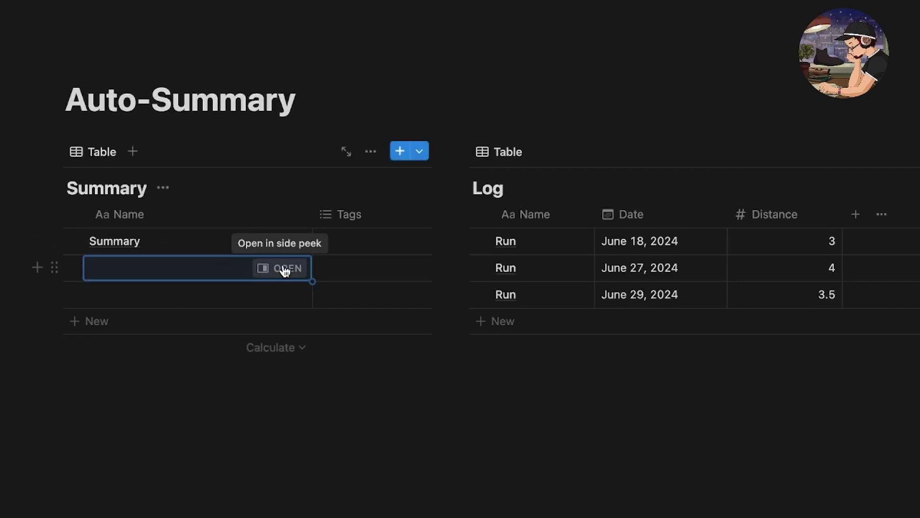
click(74, 267)
click(74, 294)
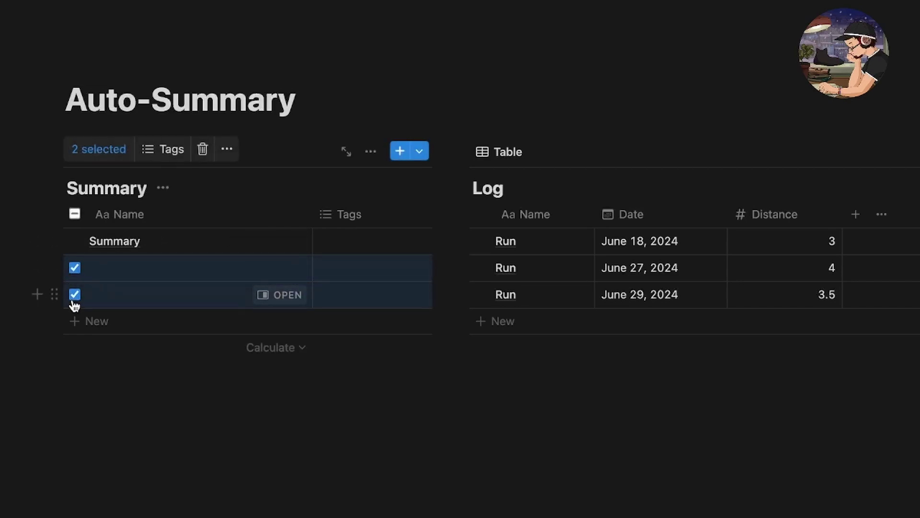
click(203, 149)
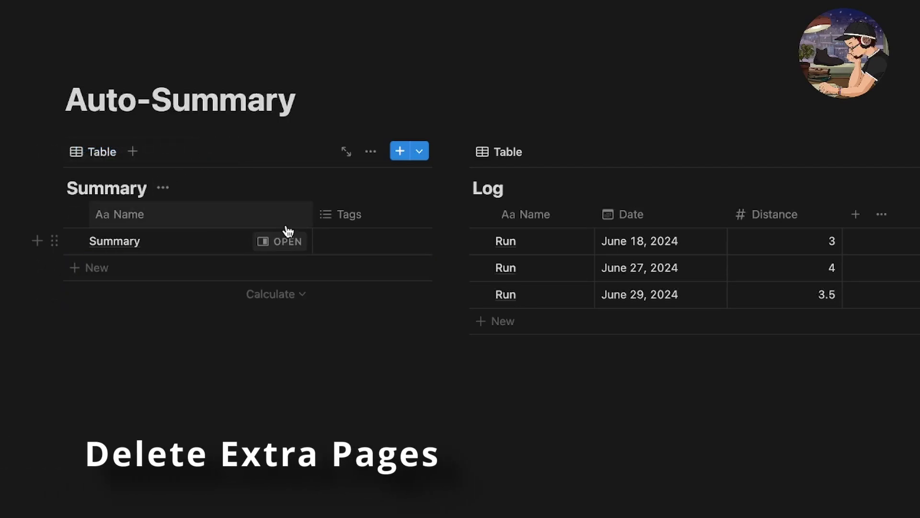
Narrow the Name column and change Tags into a relation named Log to the Log database
drag(312, 215, 195, 214)
click(266, 222)
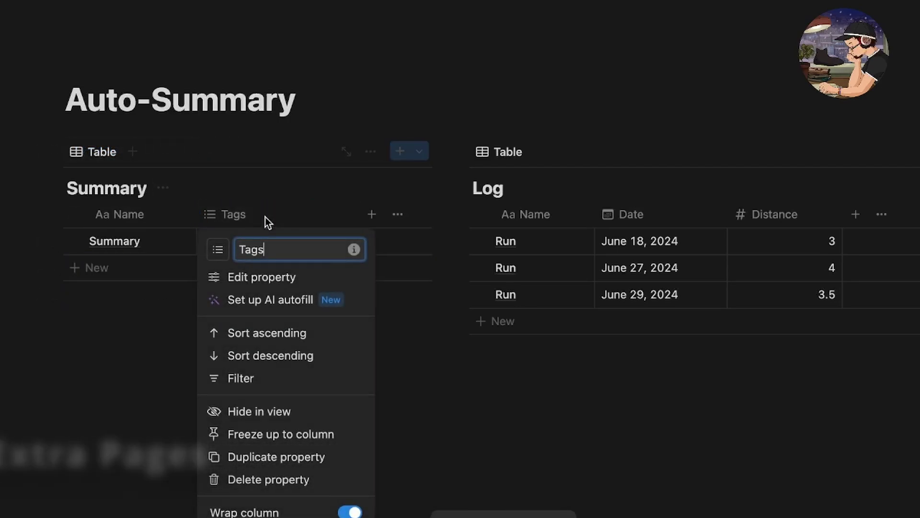
click(296, 280)
click(541, 234)
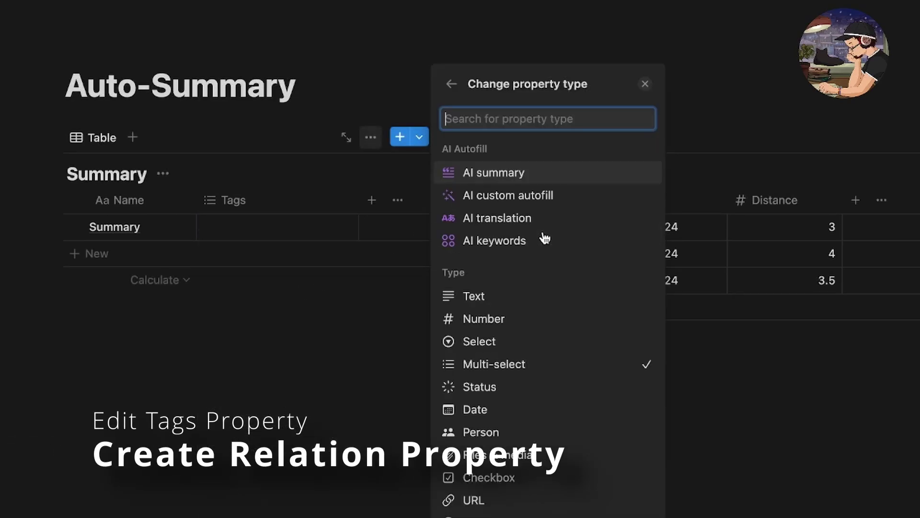
scroll(527, 455, down, 5)
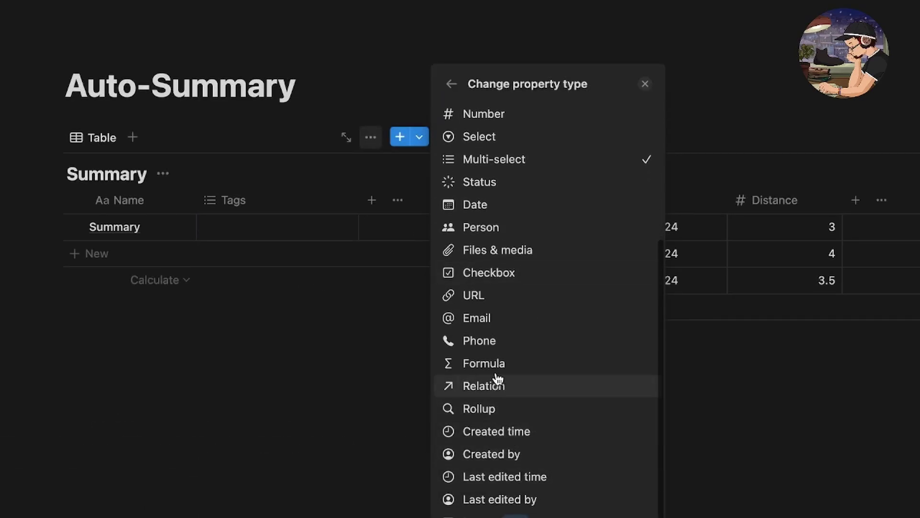
click(493, 390)
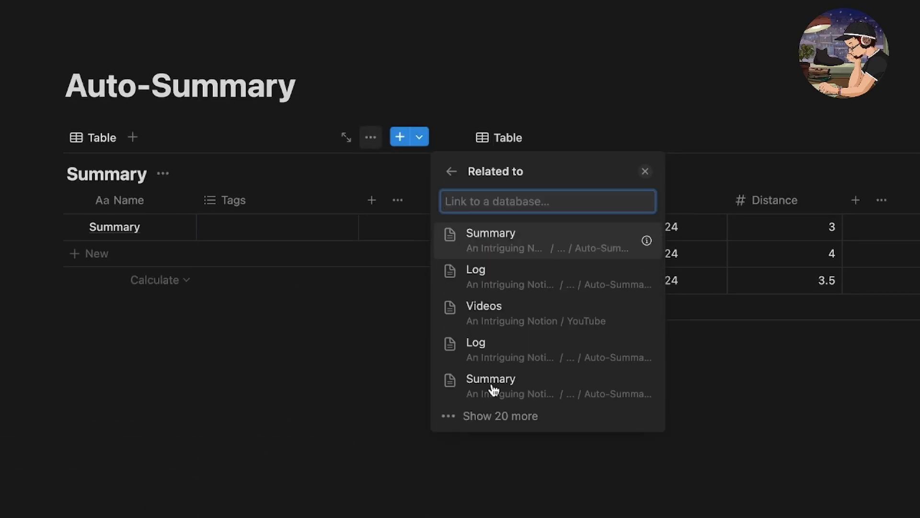
click(512, 283)
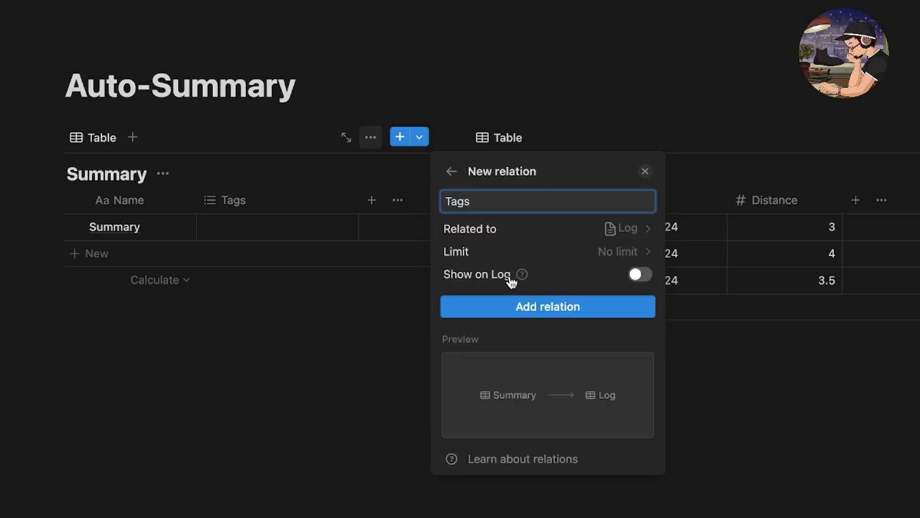
text(L)
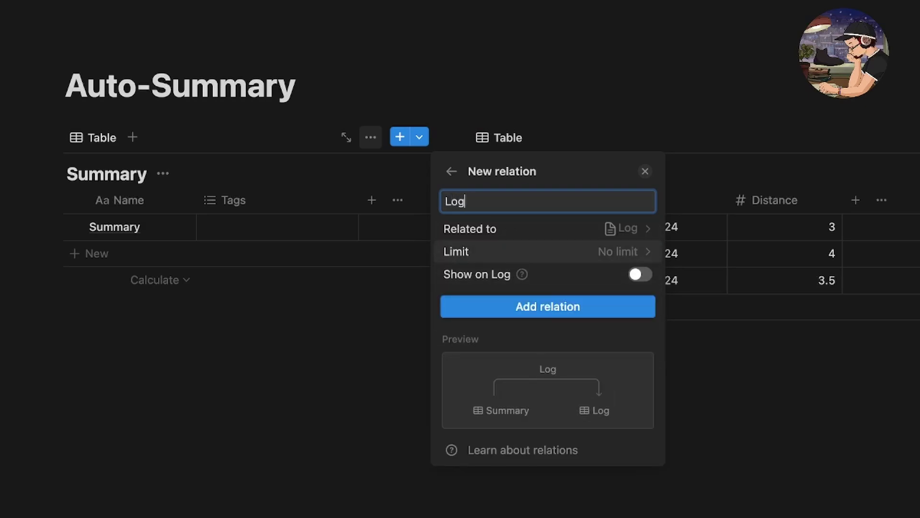
text(og)
click(528, 307)
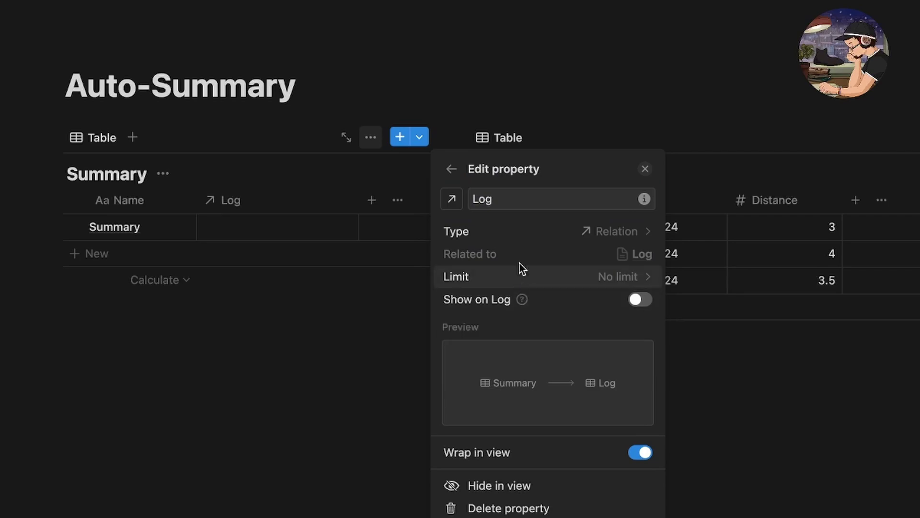
Link the three Run pages into the Summary row's Log cell
click(357, 335)
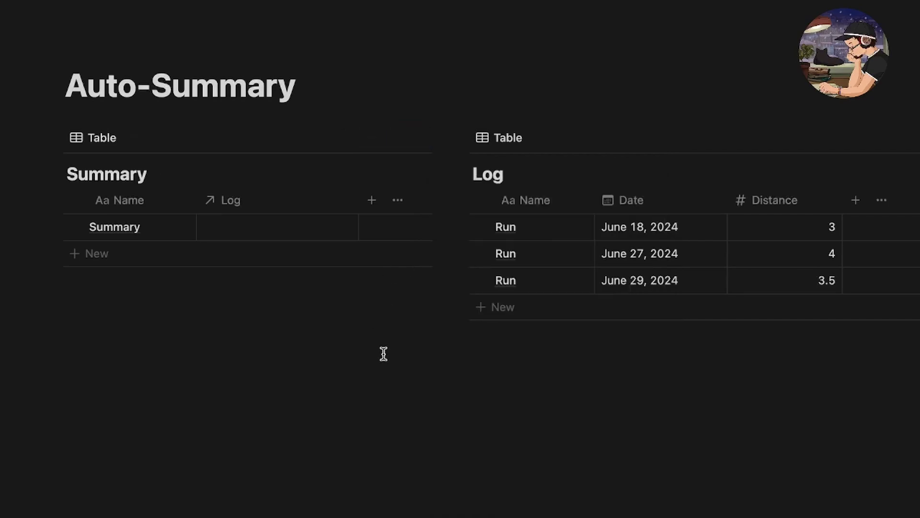
click(273, 225)
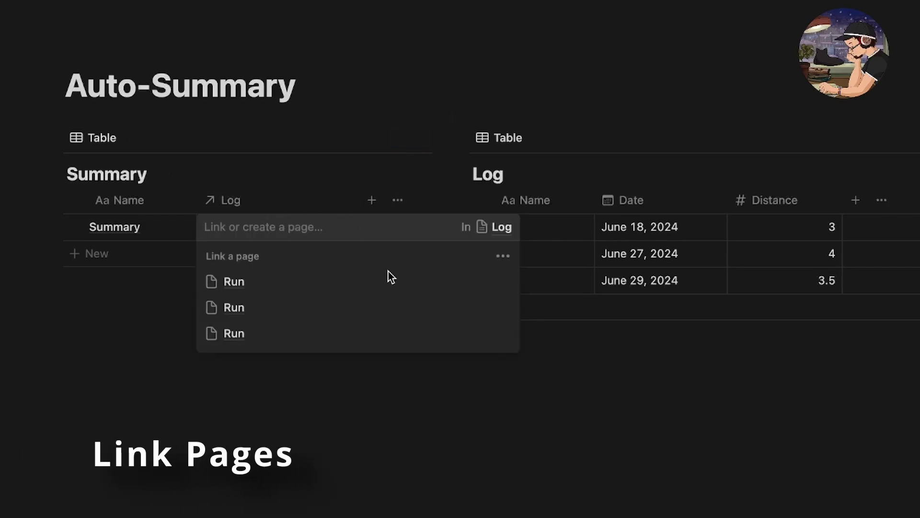
click(503, 282)
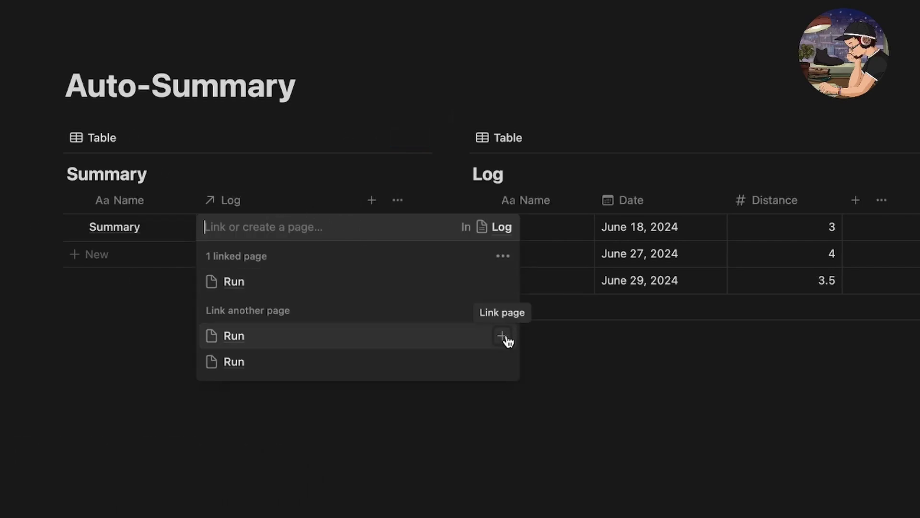
click(503, 337)
click(503, 362)
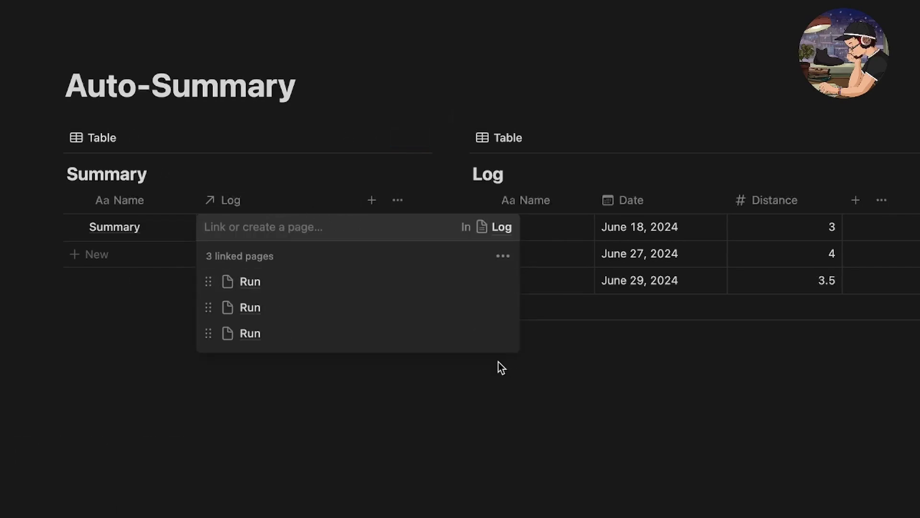
key(Escape)
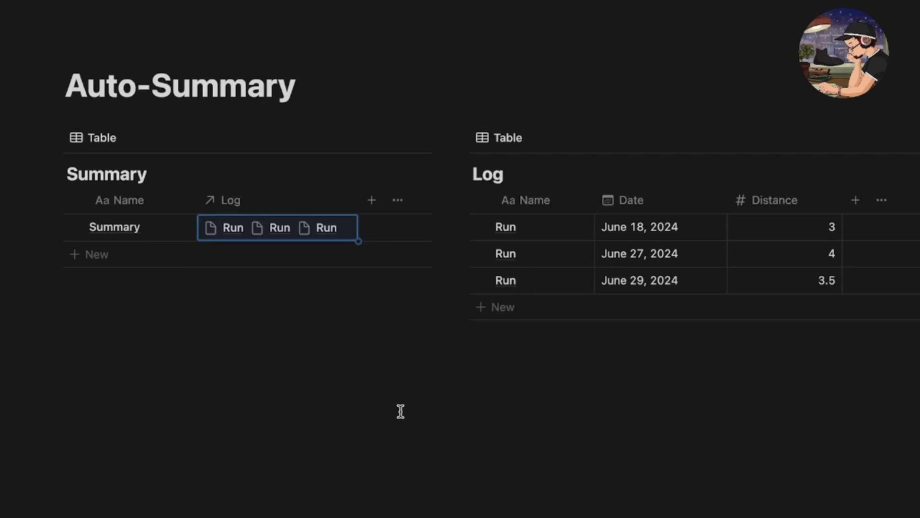
Add a Rollup property to Summary with Relation Log and Property Distance
click(372, 202)
scroll(595, 364, down, 6)
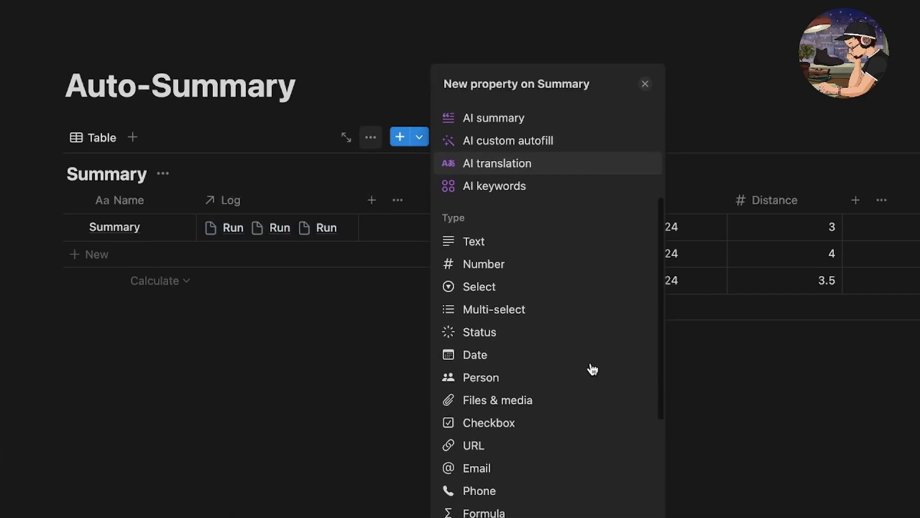
scroll(593, 369, down, 2)
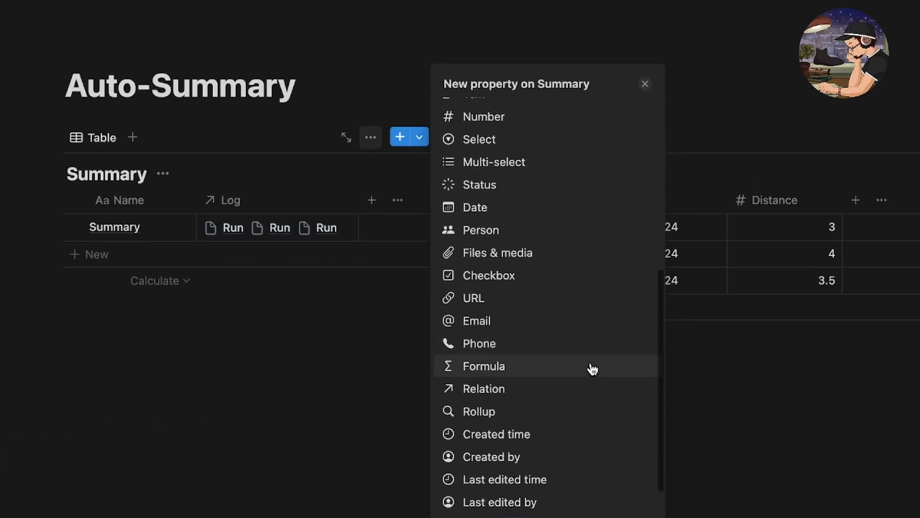
click(474, 413)
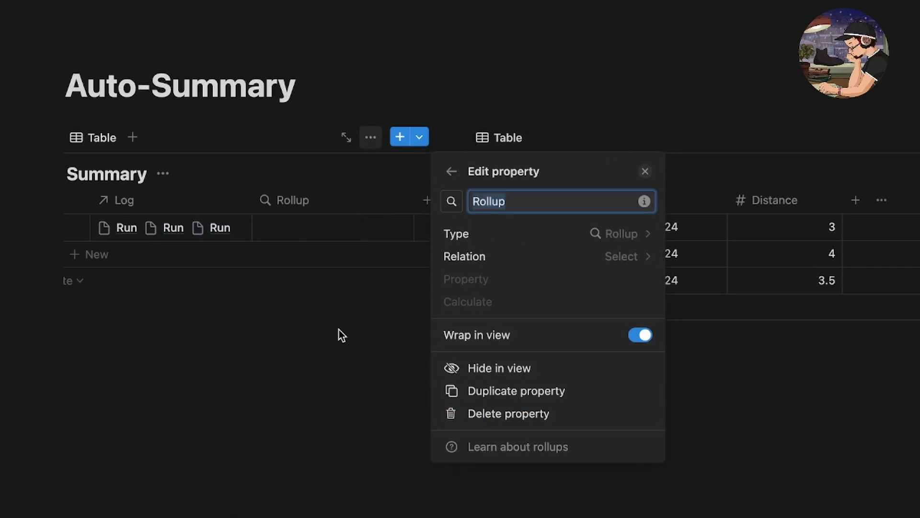
click(476, 264)
click(522, 293)
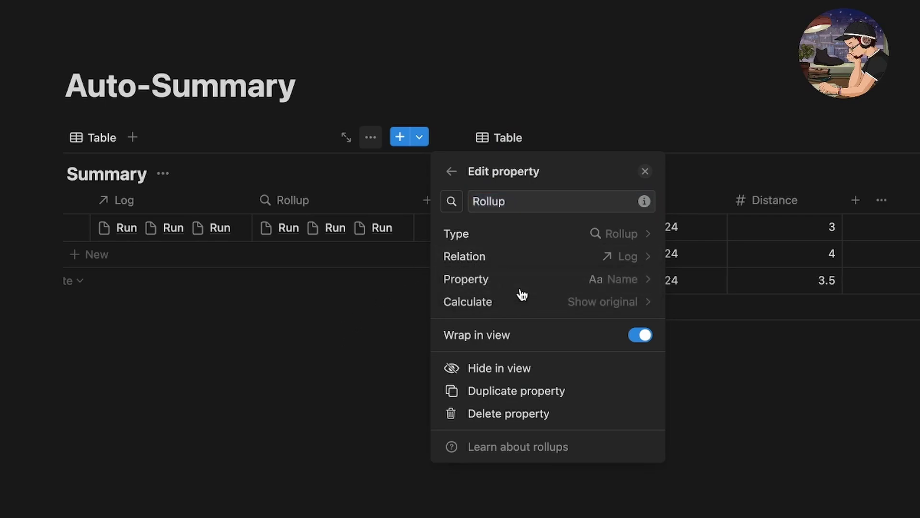
click(612, 283)
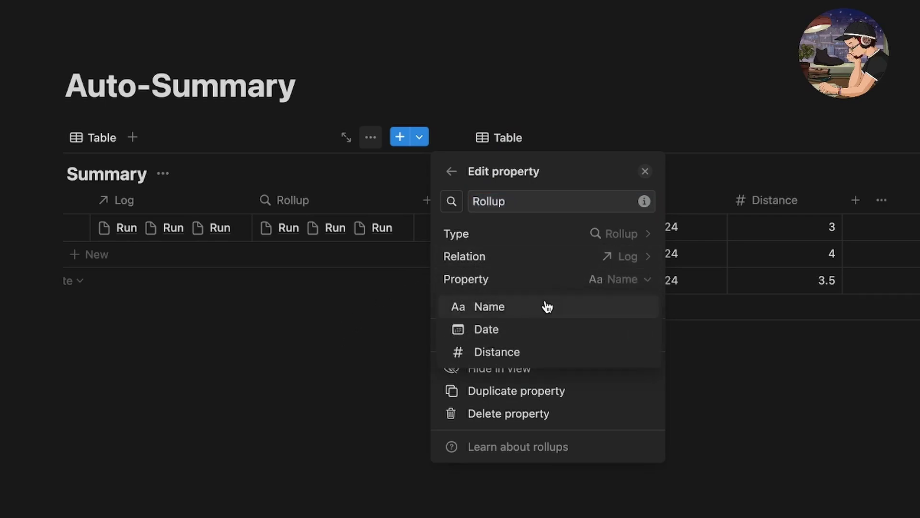
click(497, 353)
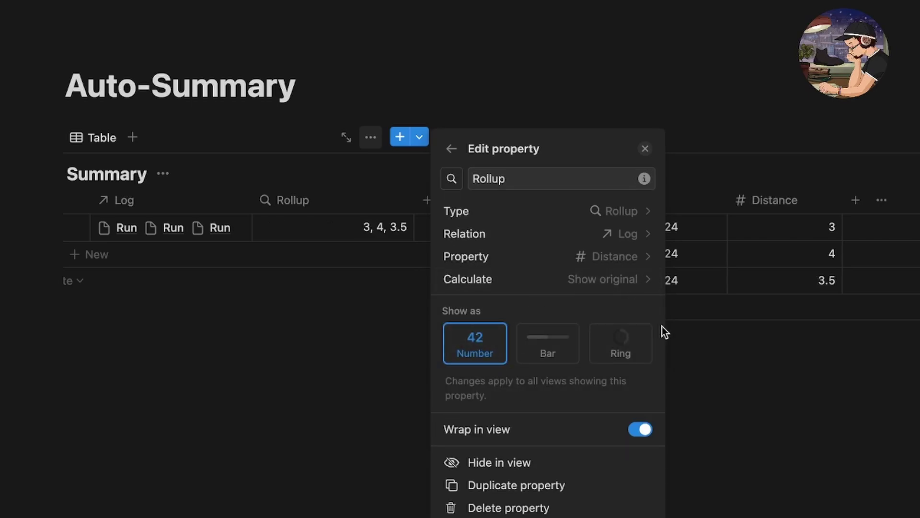
click(698, 379)
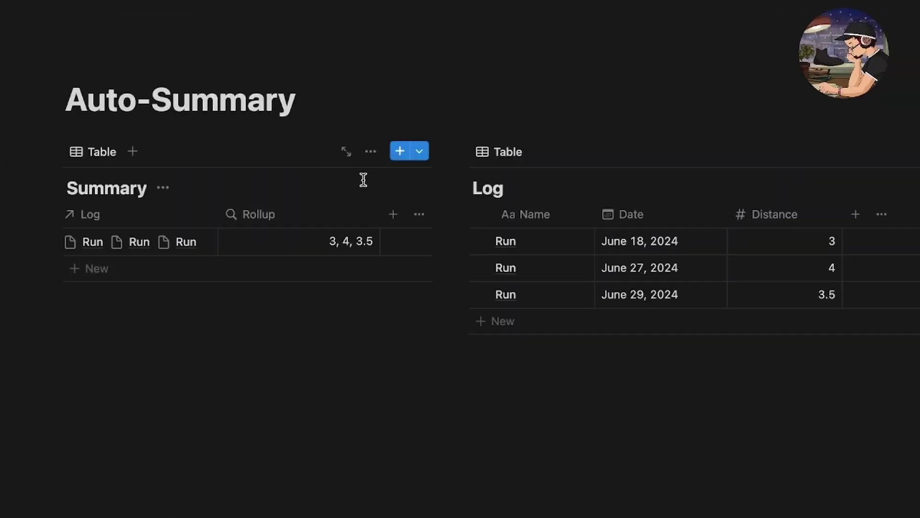
Add a Formula property to the Summary table named Info
click(394, 215)
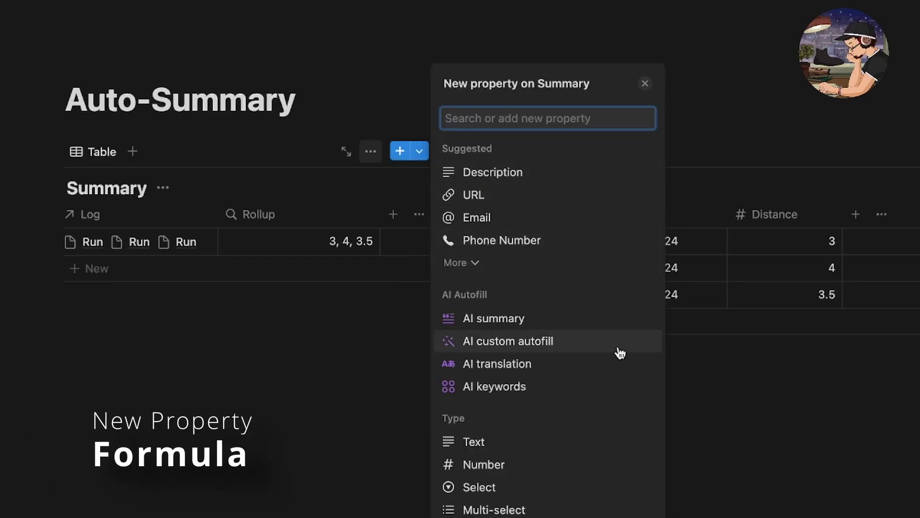
scroll(620, 352, down, 5)
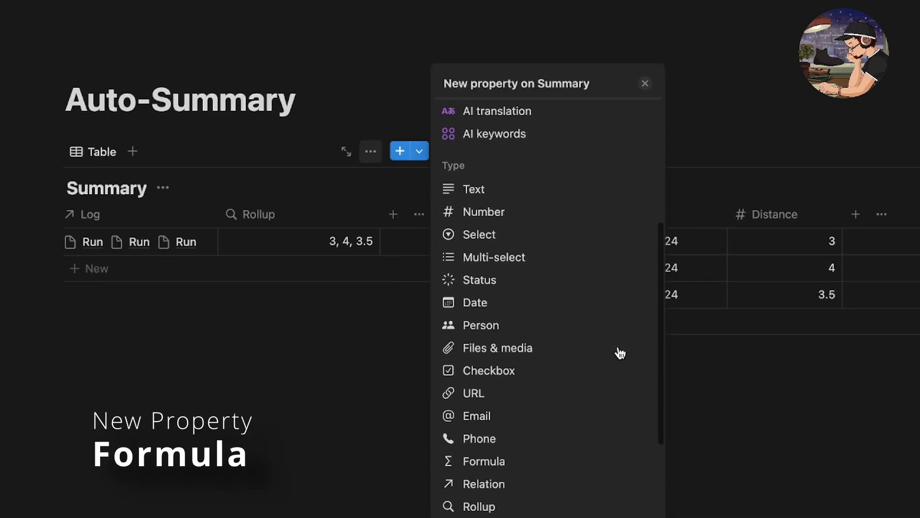
click(471, 461)
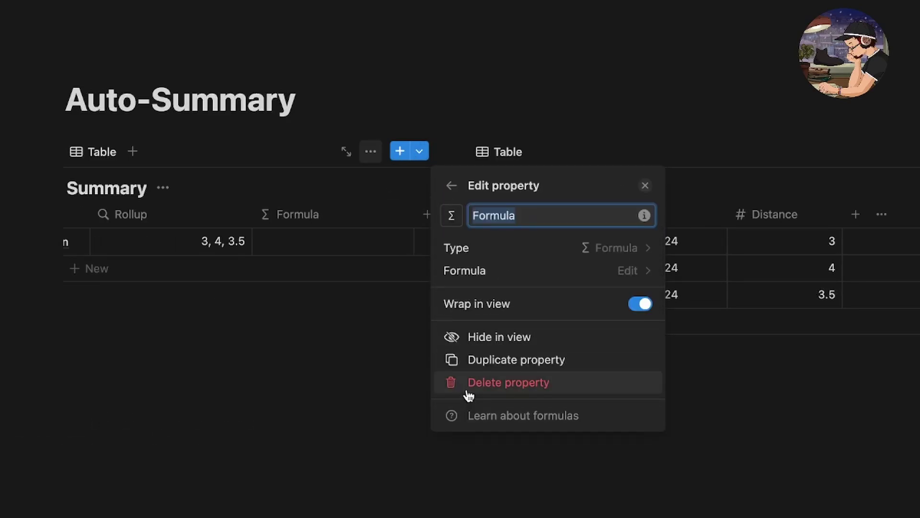
text(l)
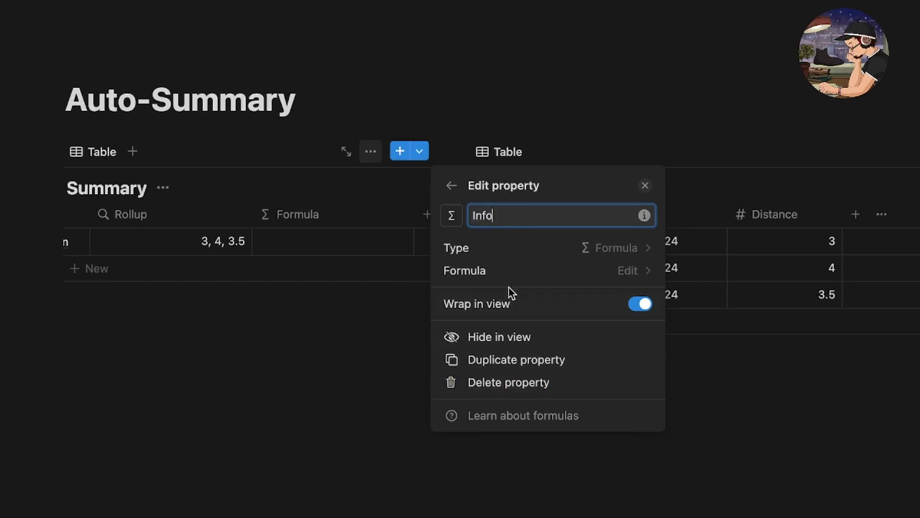
Set the Info formula to "Total Distance: " + Rollup.sum()
click(539, 281)
text("Total Distance:)
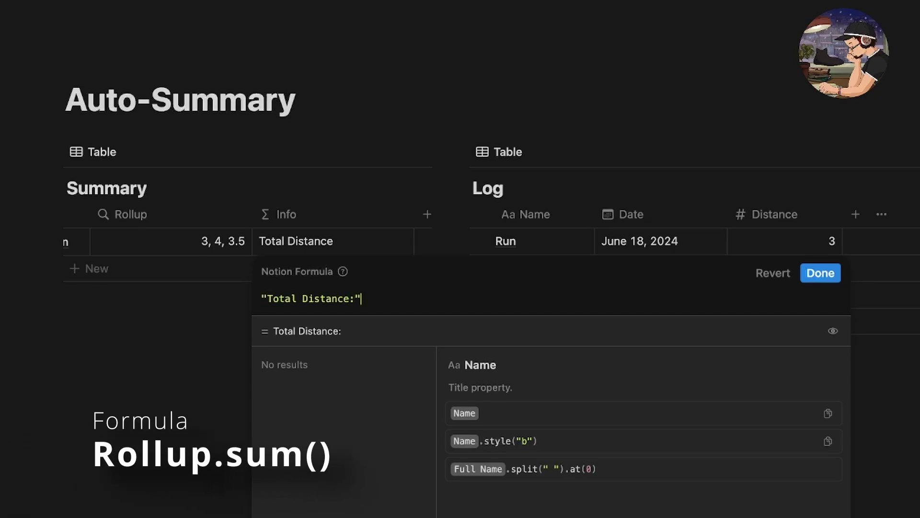
text(+)
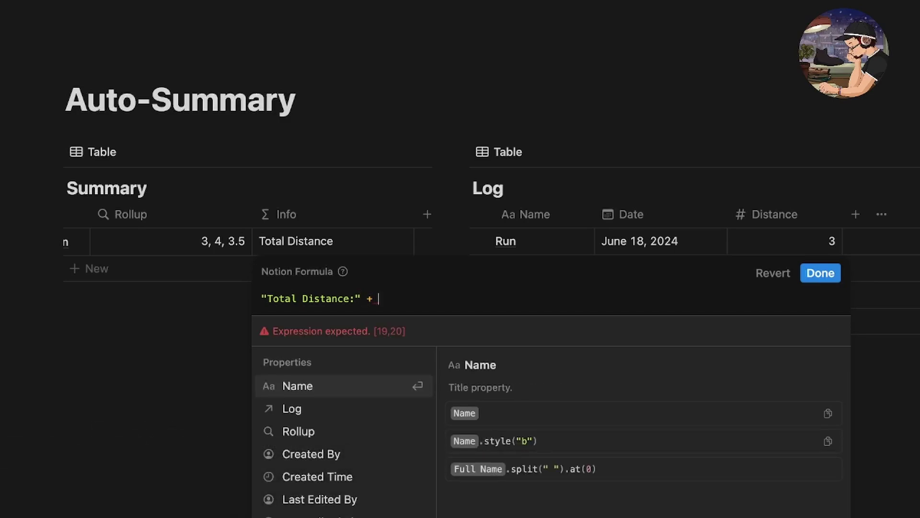
click(302, 432)
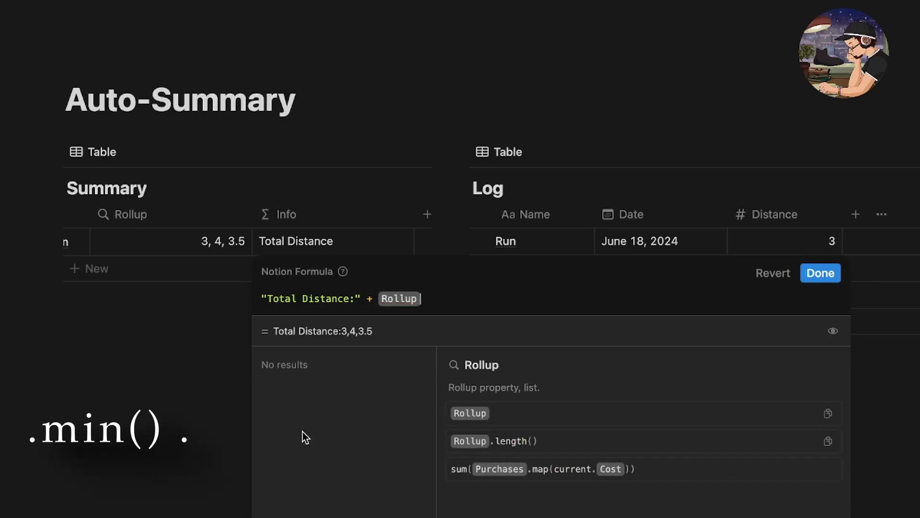
text(.sum())
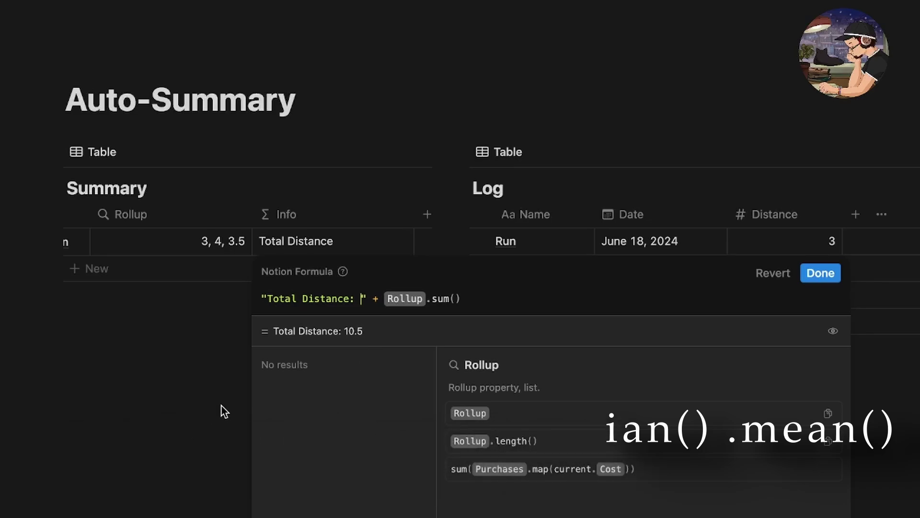
click(820, 273)
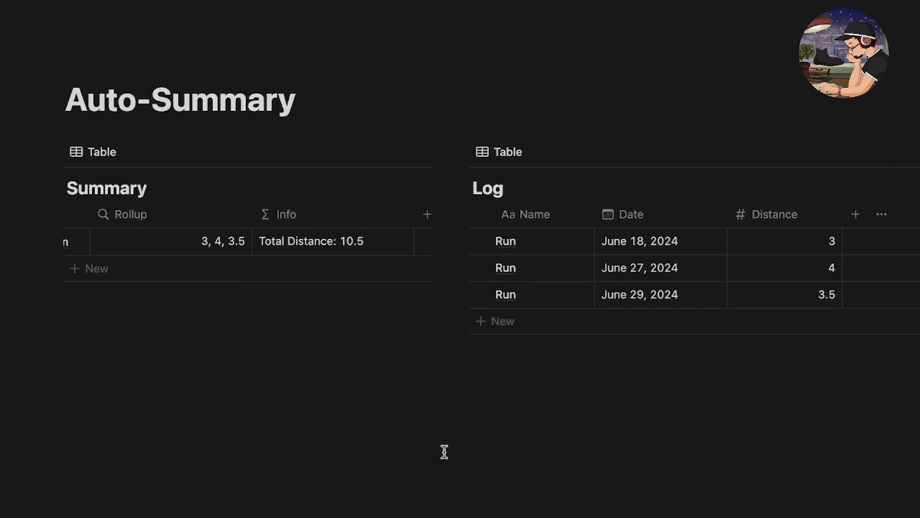
Append "Avg Distance: " + Rollup.mean() and "Max Distance: " + Rollup.max() lines to the Info formula
click(369, 252)
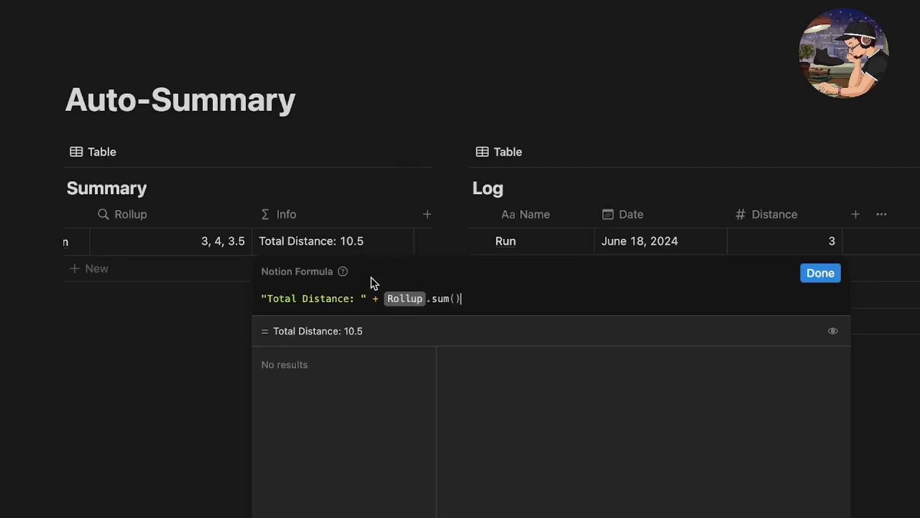
text(+)
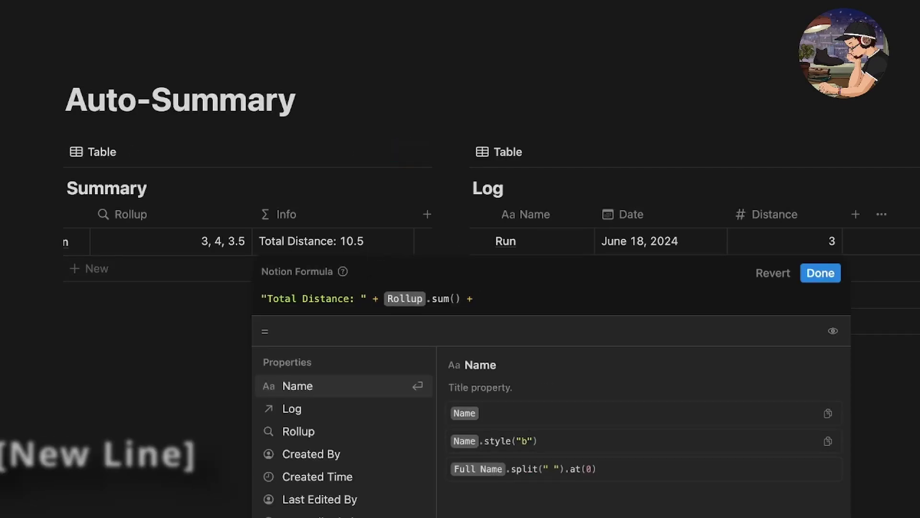
text( "\n)
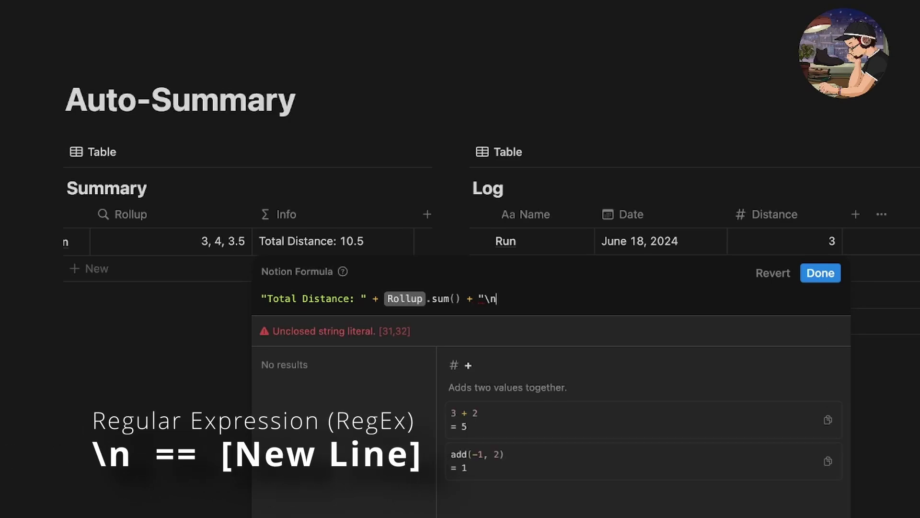
text(\n")
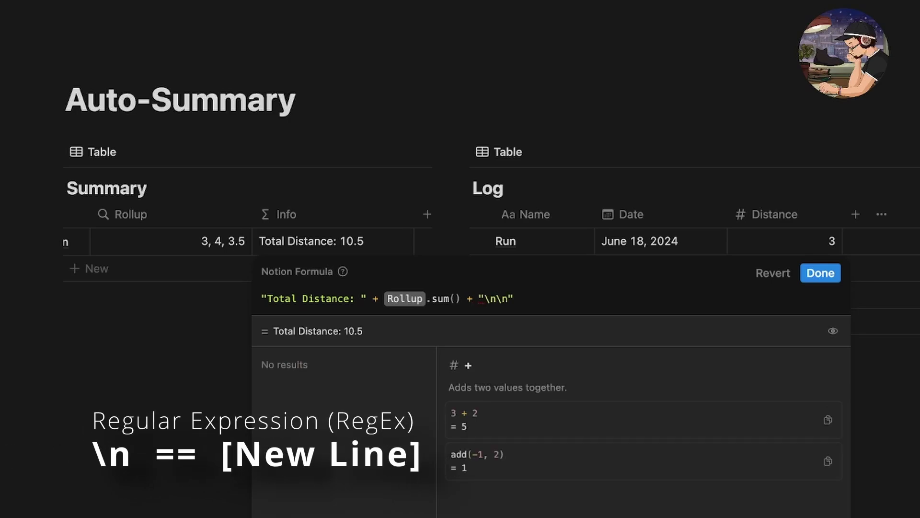
text( +)
key(shift+Return)
text(")
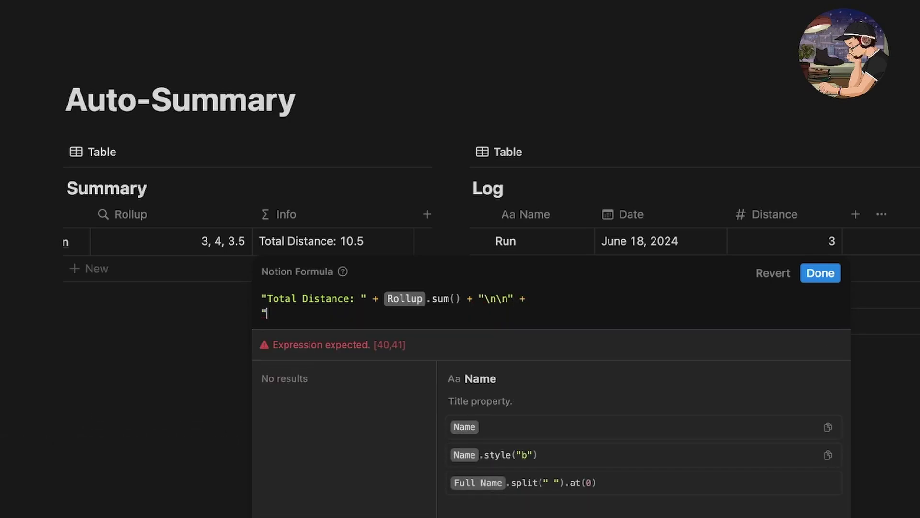
text(Avg Distance: " +)
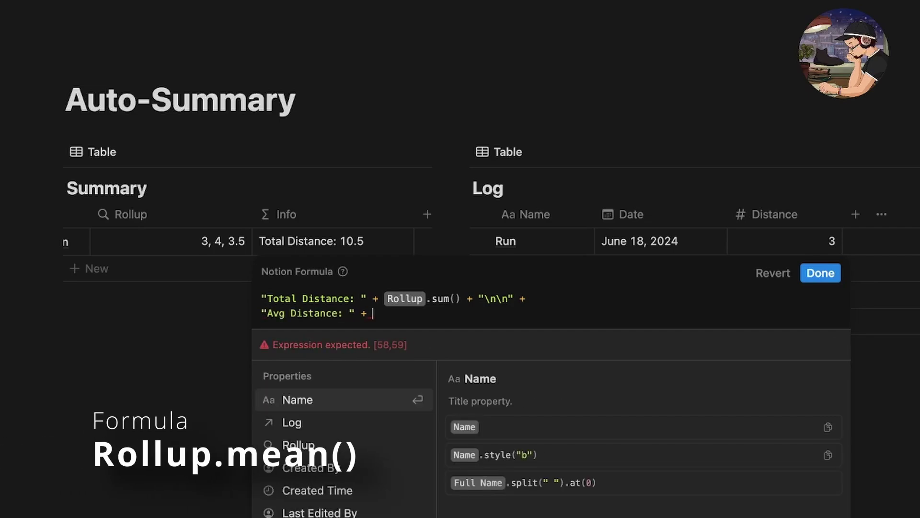
text( Rollup.mean())
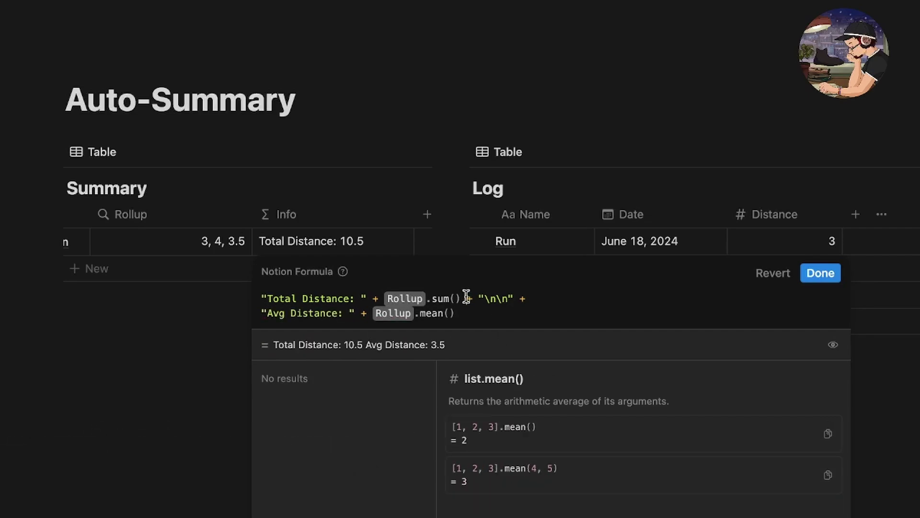
text( + "\n\n" +)
key(shift+Return)
text(")
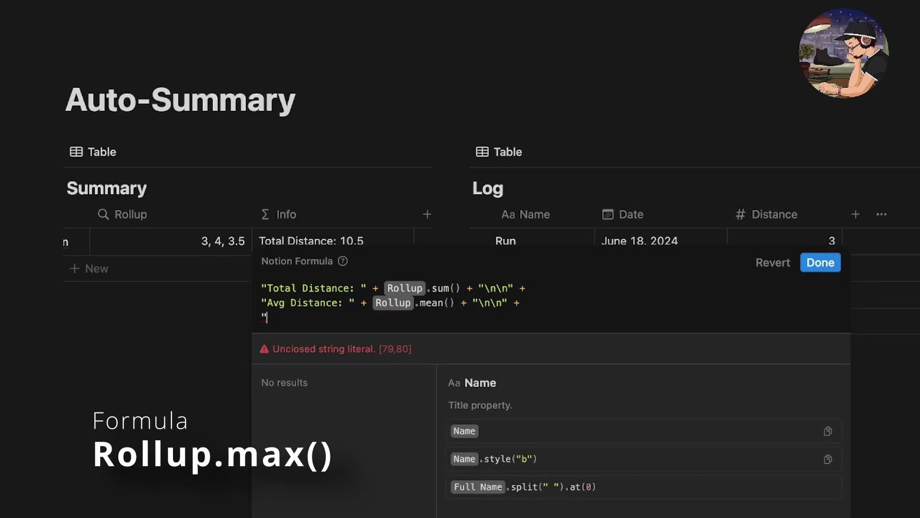
text(Max Distance: ")
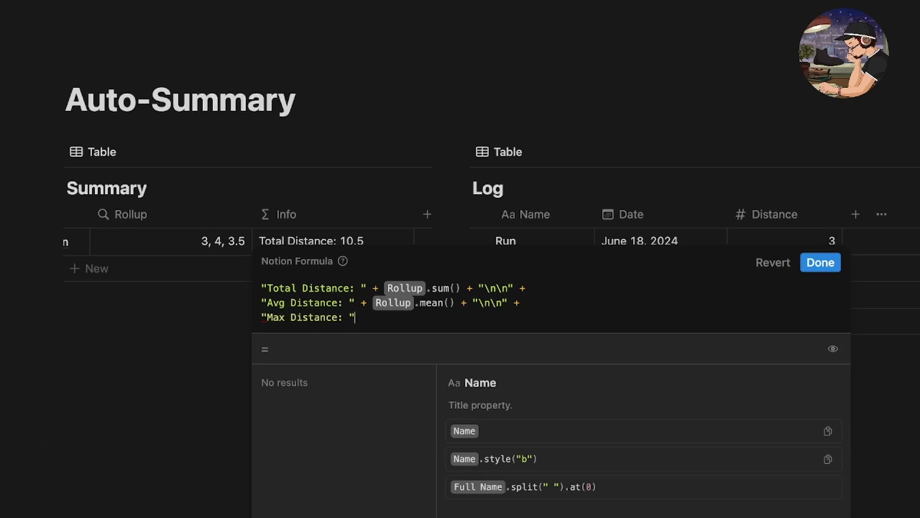
text( + Rollup.max())
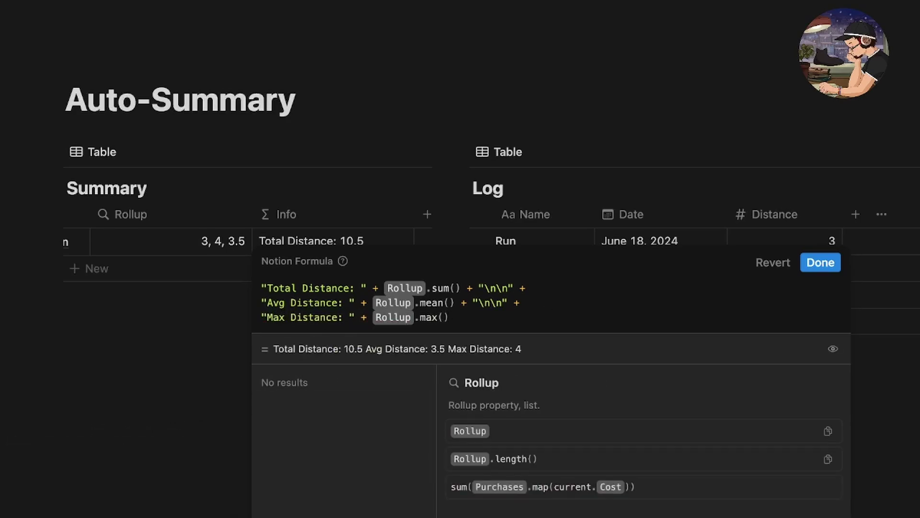
click(813, 263)
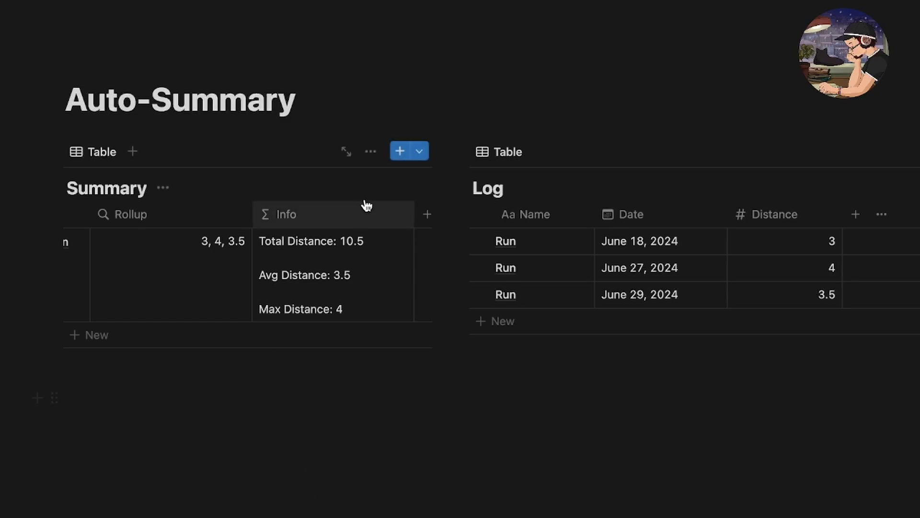
Switch the Summary view to Gallery layout with Card preview set to None
click(377, 154)
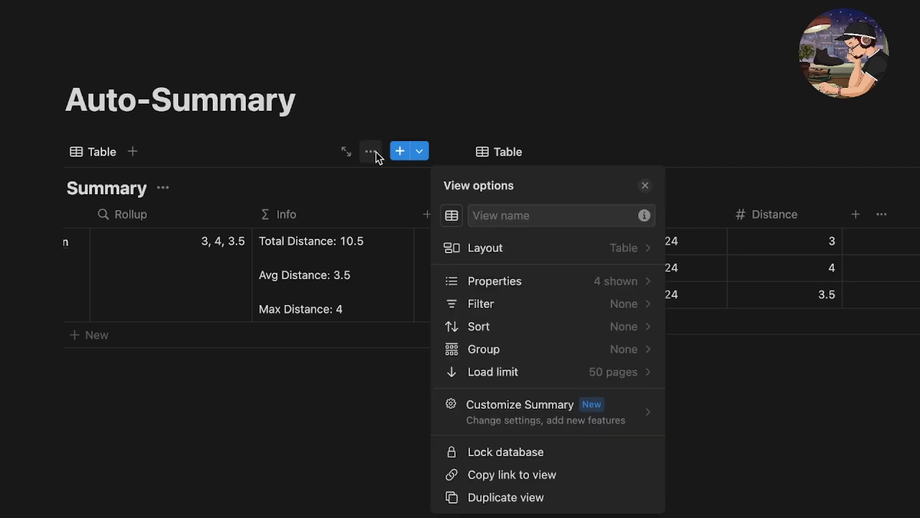
click(507, 252)
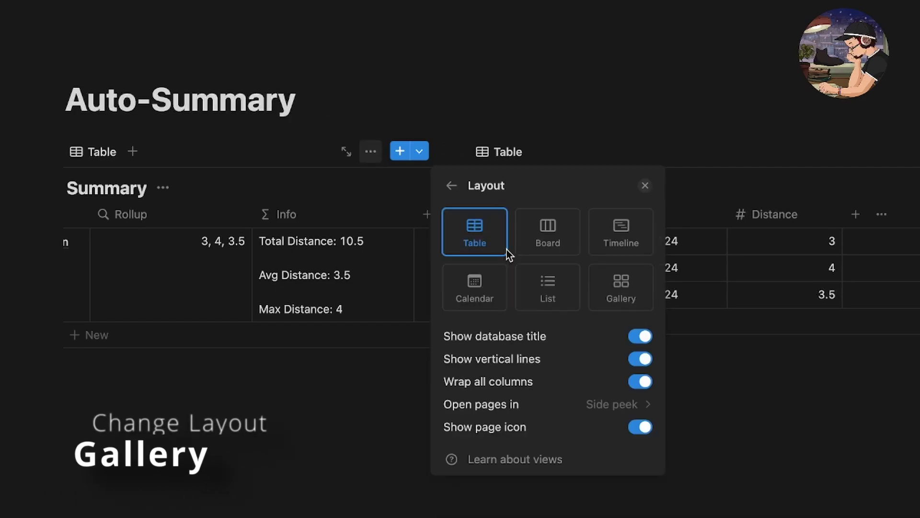
click(621, 296)
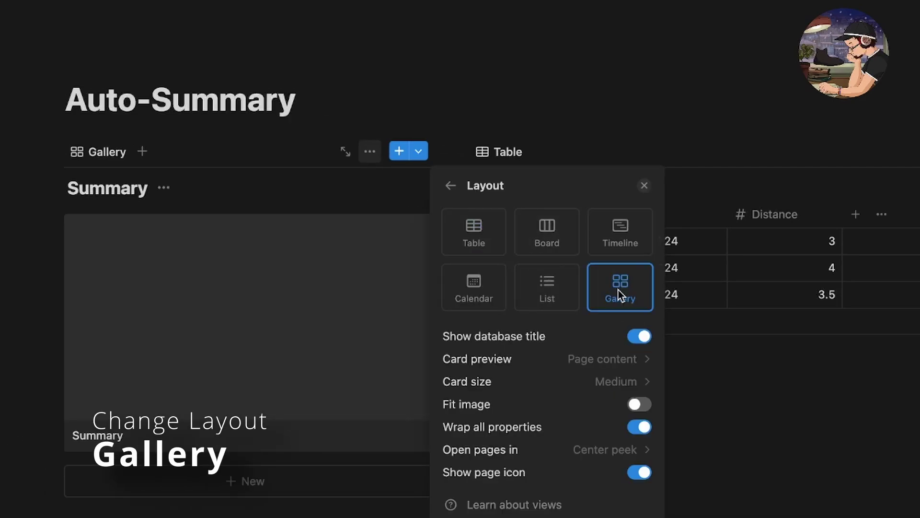
click(607, 360)
click(586, 389)
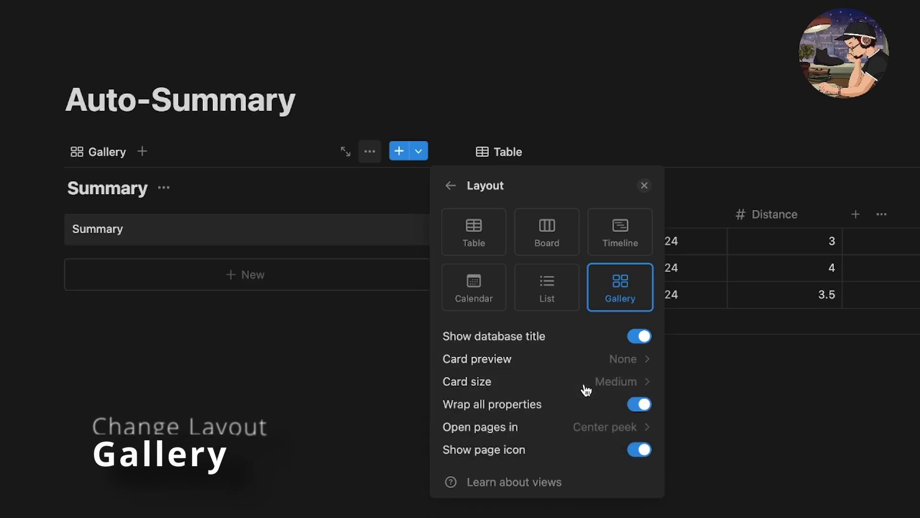
Set Card size to Small and hide the page icon and database title
click(588, 384)
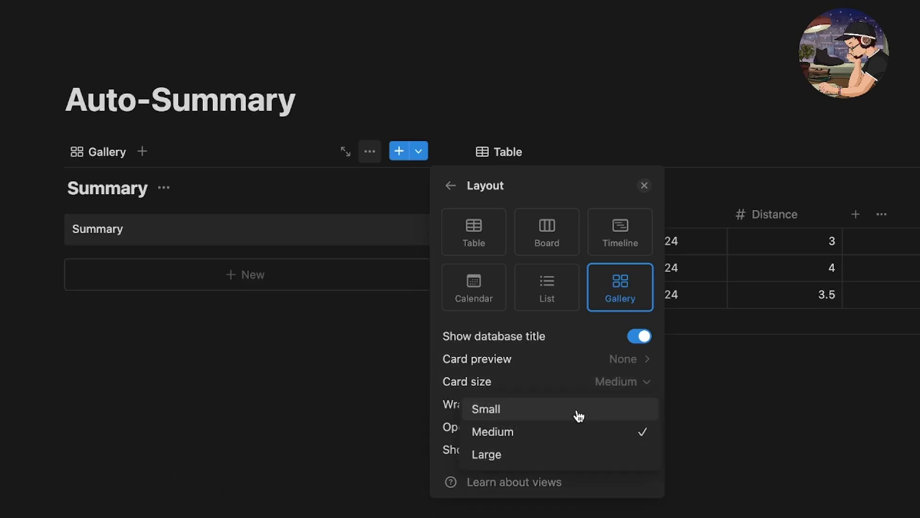
click(580, 413)
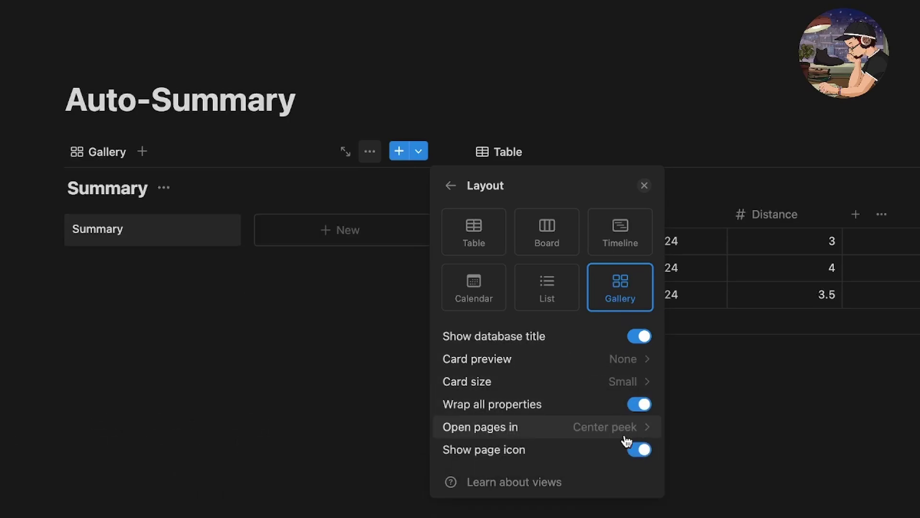
click(633, 453)
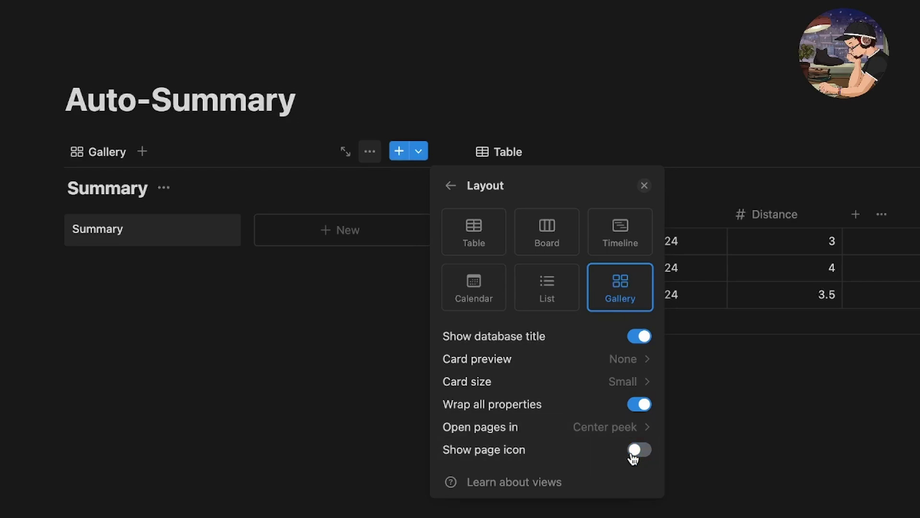
click(573, 336)
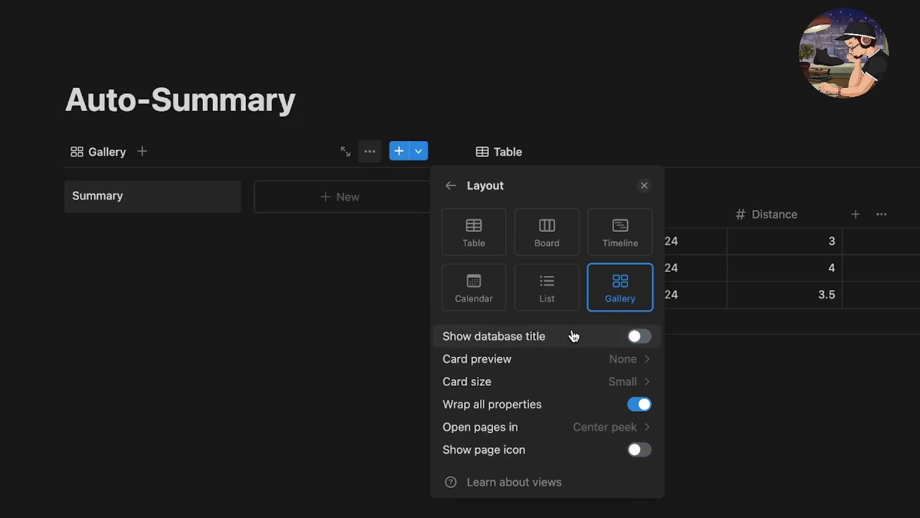
click(446, 188)
click(606, 288)
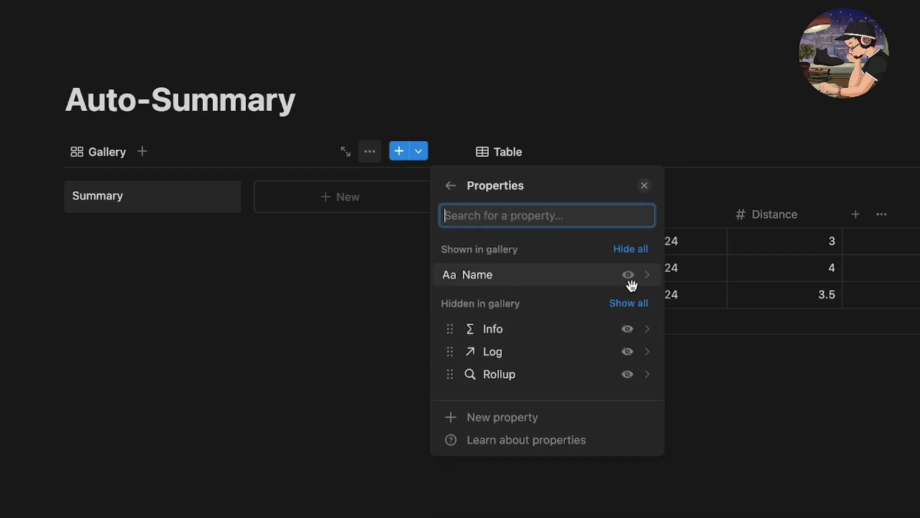
Show the Info property on the Summary card and drag the gallery column divider left
click(628, 332)
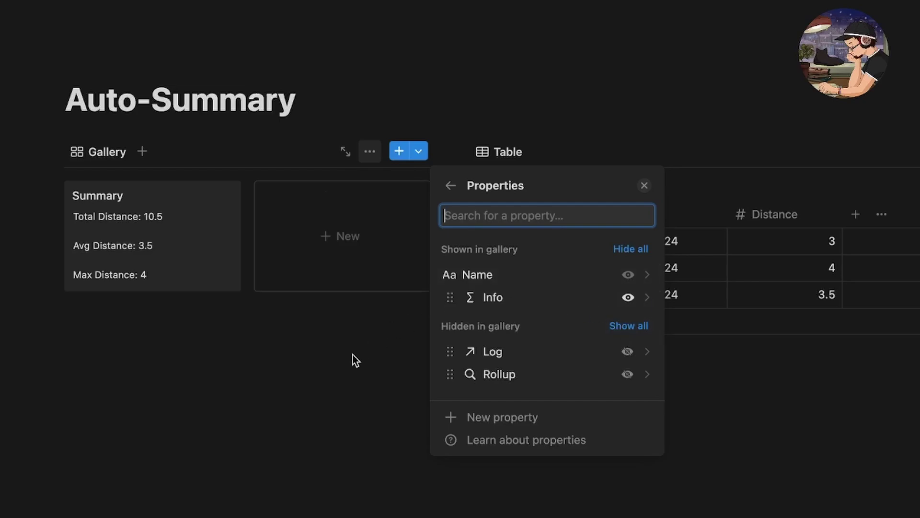
click(329, 389)
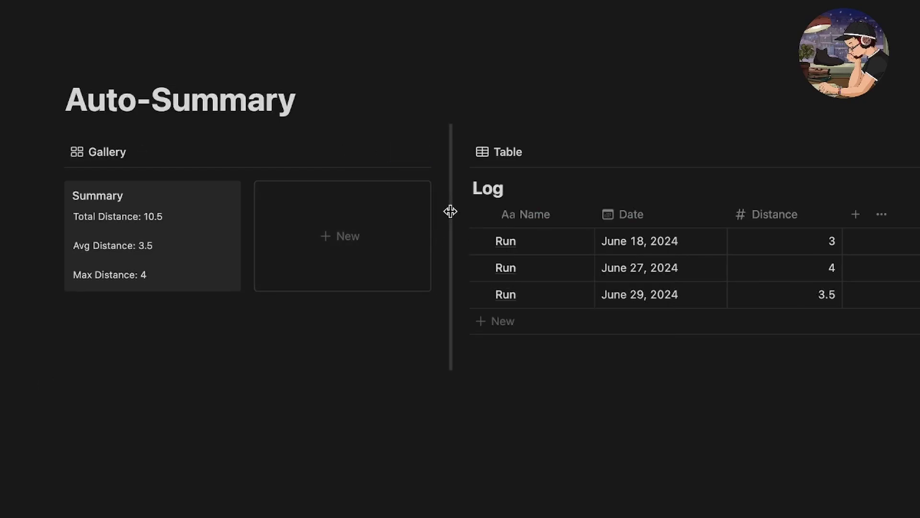
drag(450, 210, 304, 222)
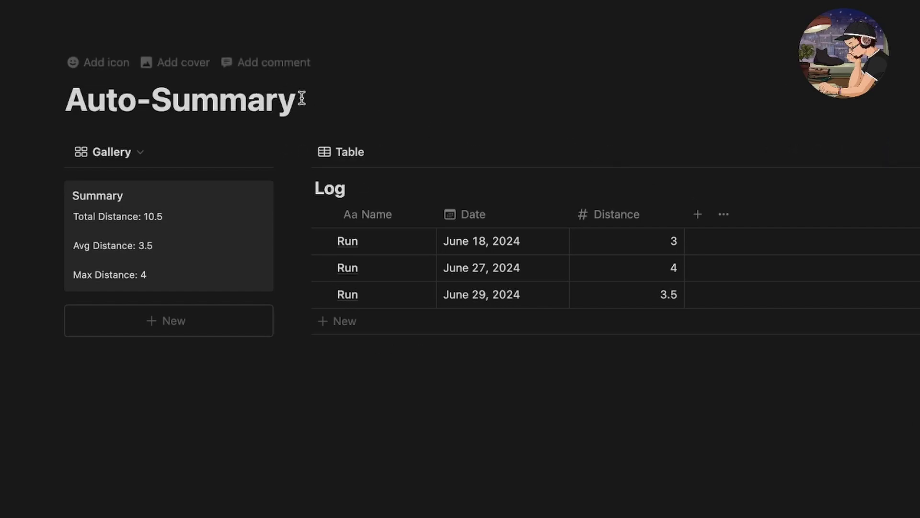
Insert a button block on a new line just below the page title using /button
click(302, 98)
key(Return)
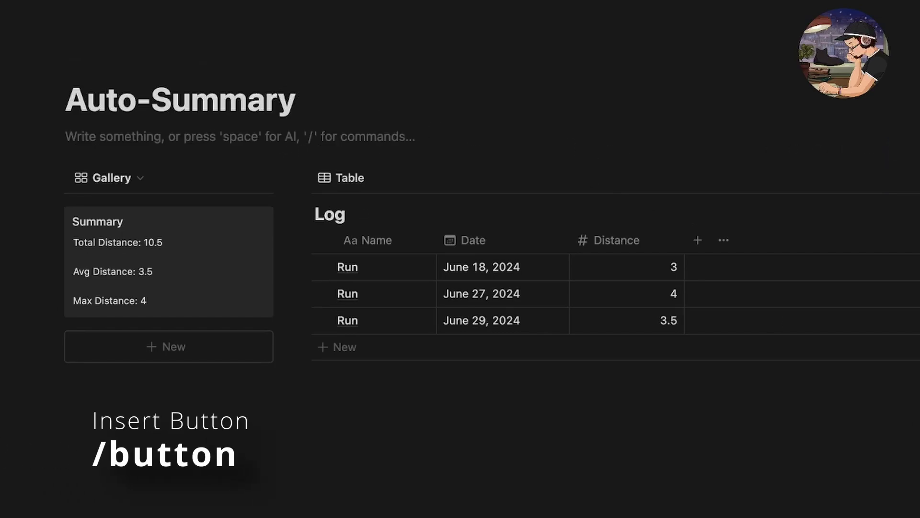
text(/button)
key(Return)
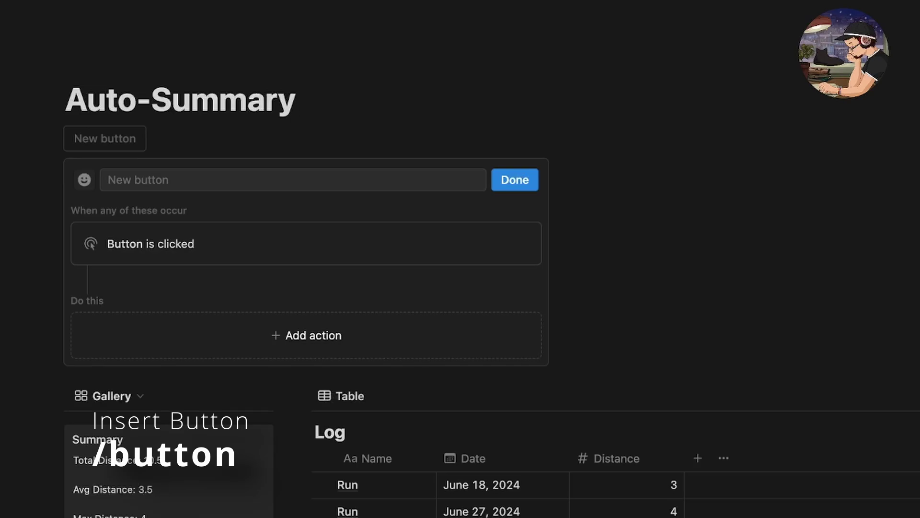
Name the button 'New Run' and give it the blue runner icon
click(142, 180)
text(N)
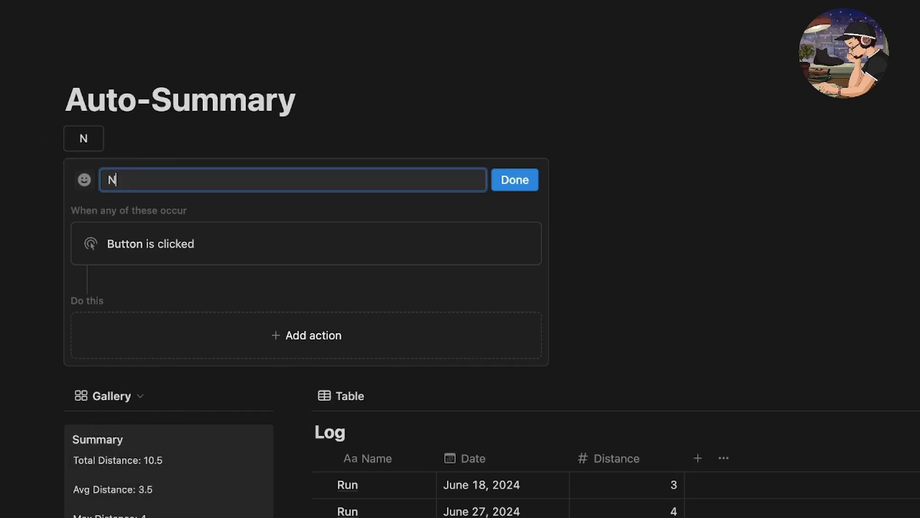
text(ew Run)
click(85, 180)
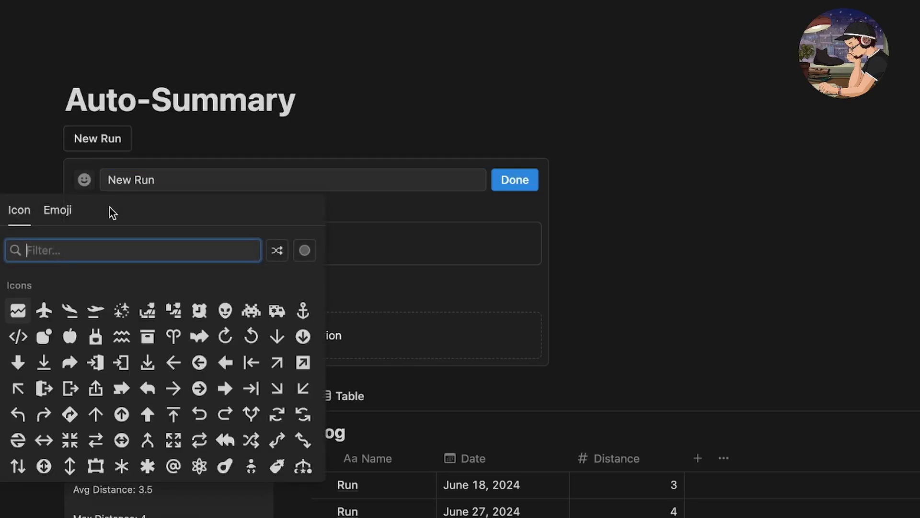
text(run)
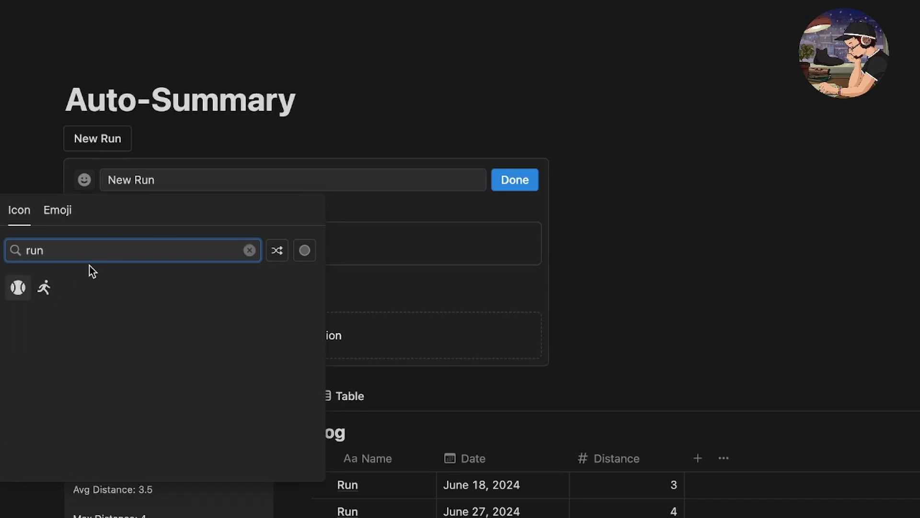
mouse_move(43, 284)
click(37, 343)
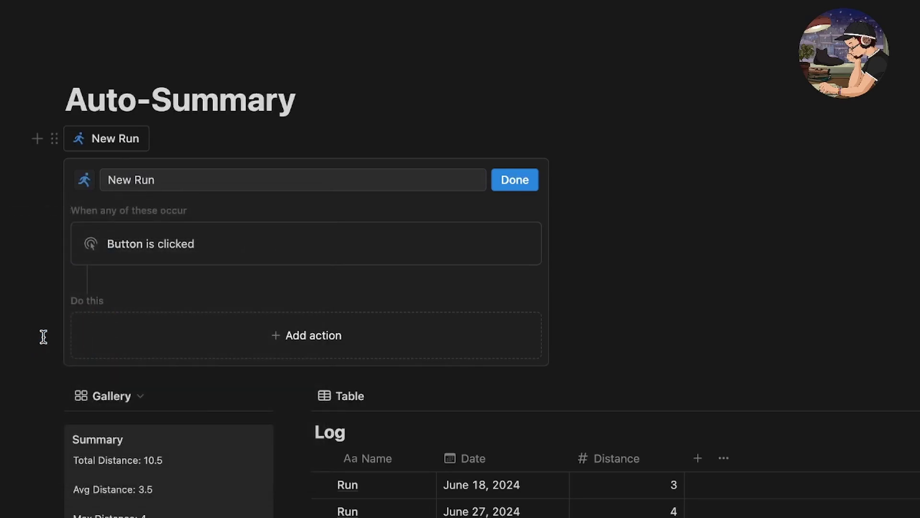
Add an 'Add page to' action that creates pages in the Log database
scroll(661, 248, down, 2)
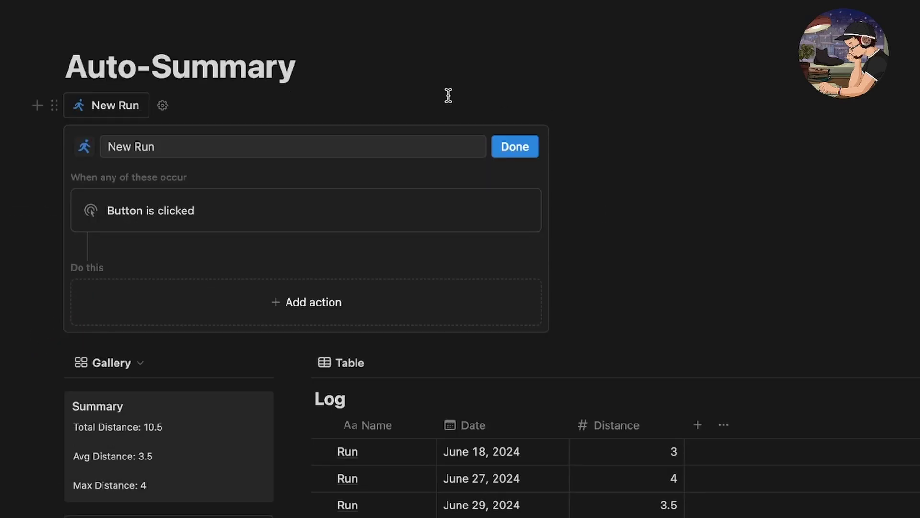
click(334, 304)
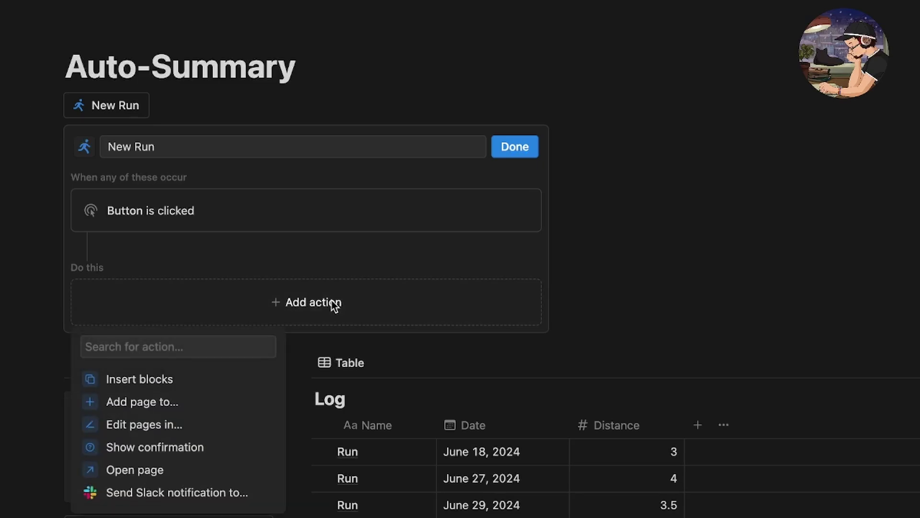
click(149, 404)
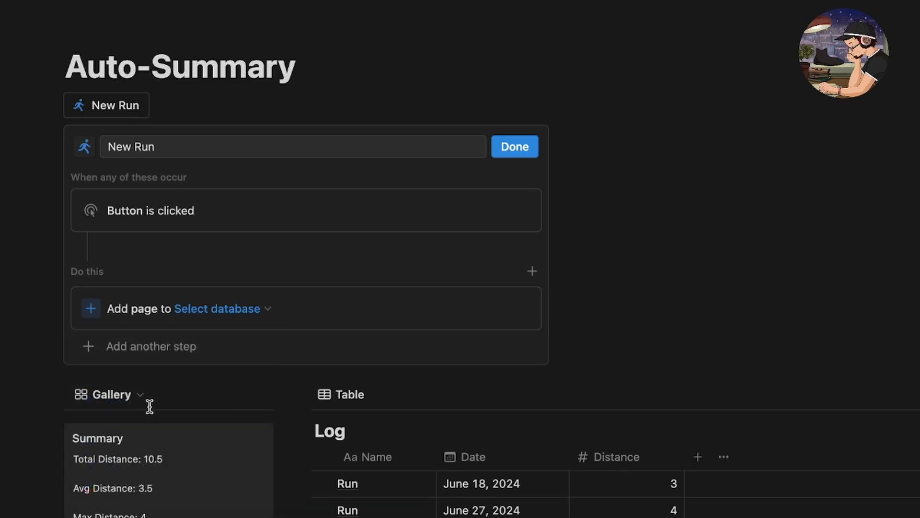
click(218, 308)
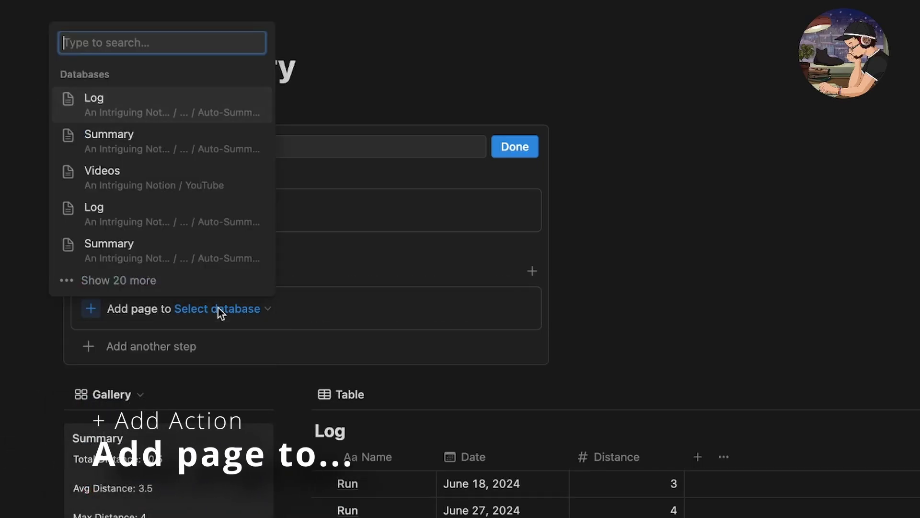
click(190, 111)
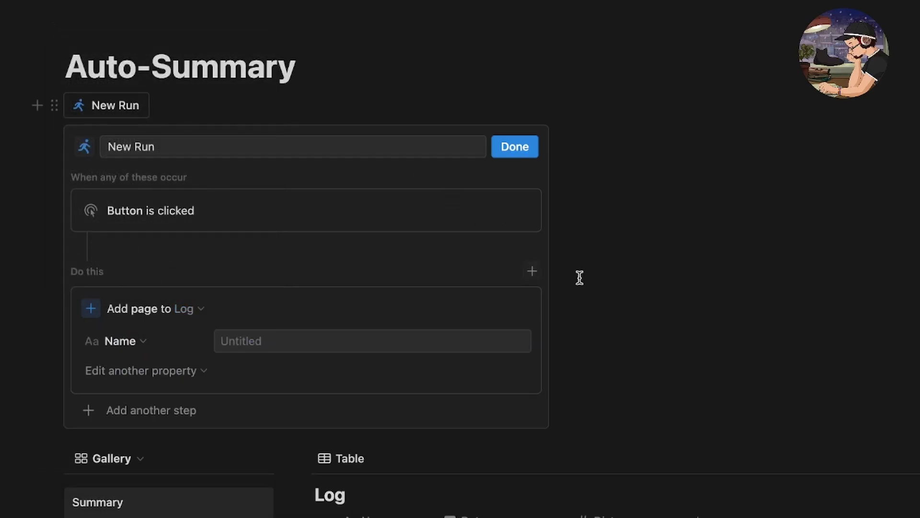
Set the new page's Name to 'Run' and its Date property to Today
scroll(670, 329, down, 3)
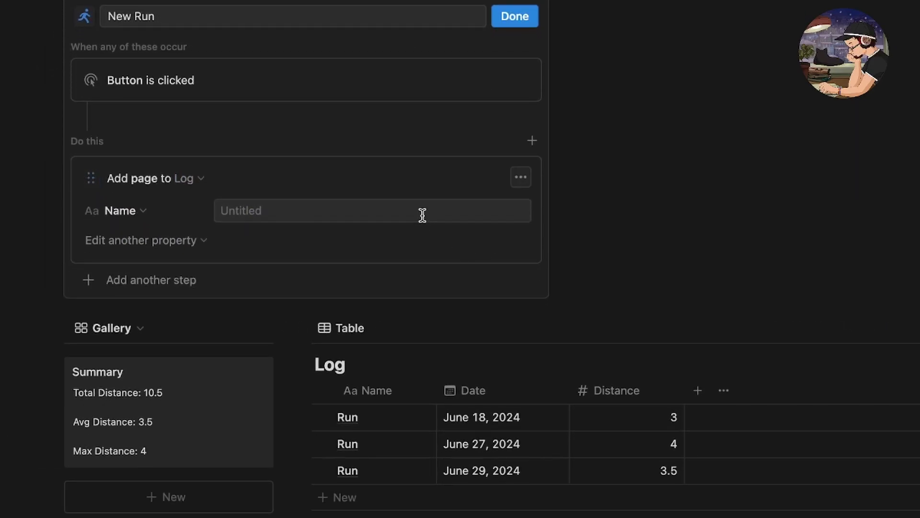
click(423, 215)
text(Run)
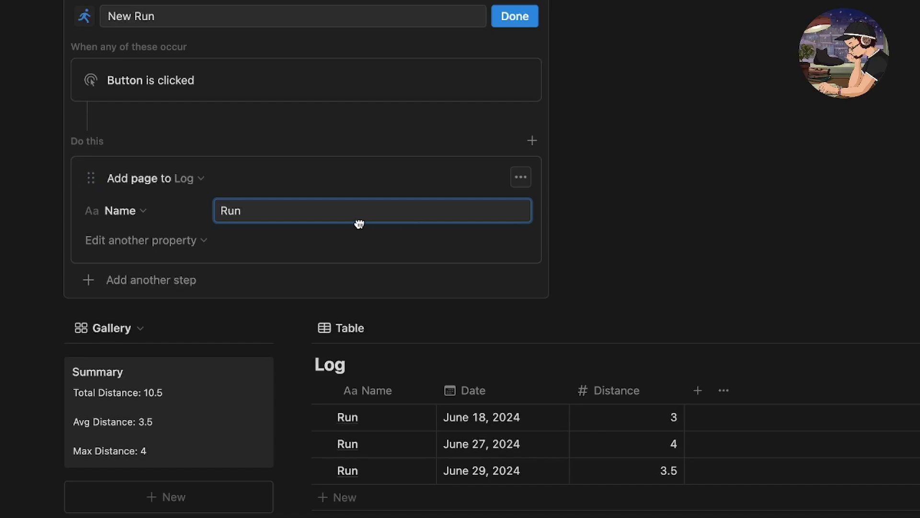
click(192, 245)
click(110, 311)
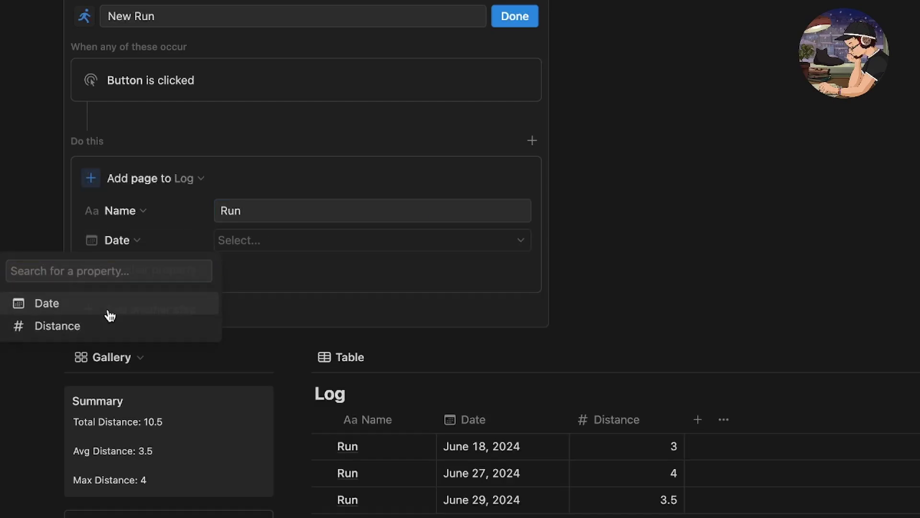
click(250, 245)
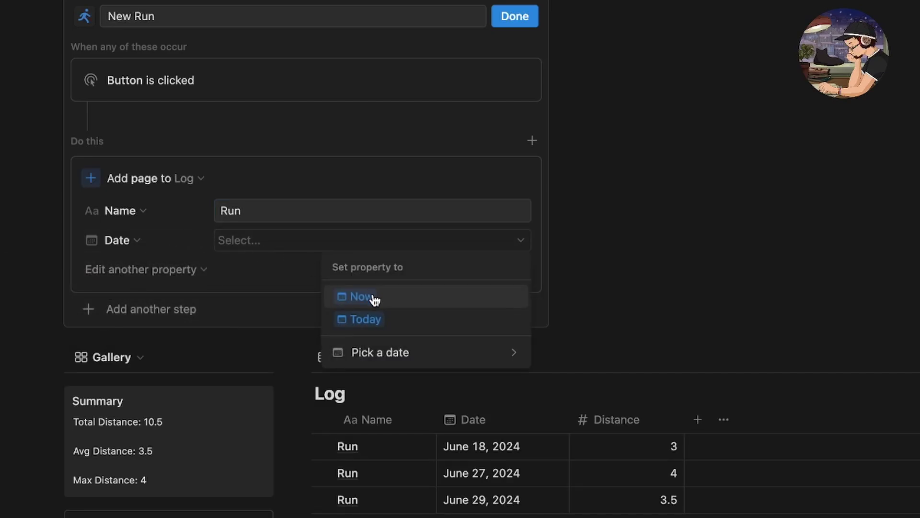
click(367, 320)
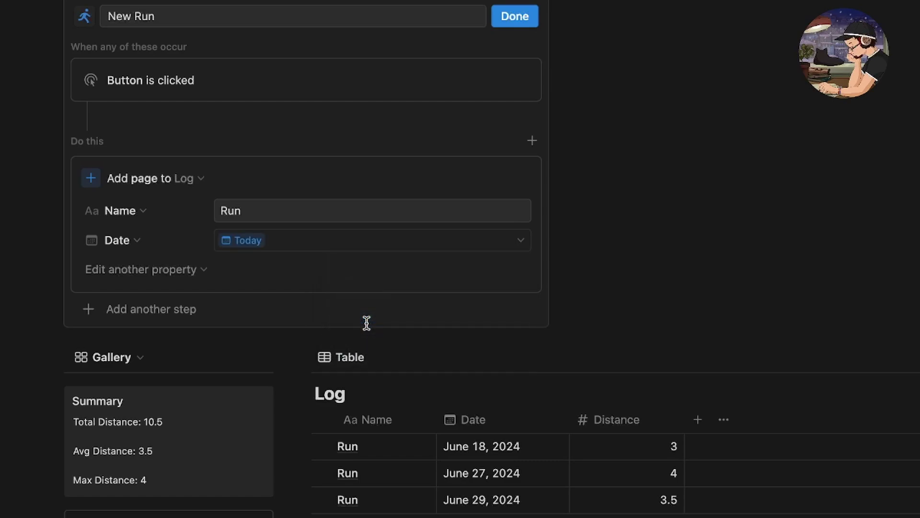
scroll(340, 311, up, 1)
Add an 'Edit pages in' step for the Summary database, filtered to Name contains 'Summary'
click(158, 337)
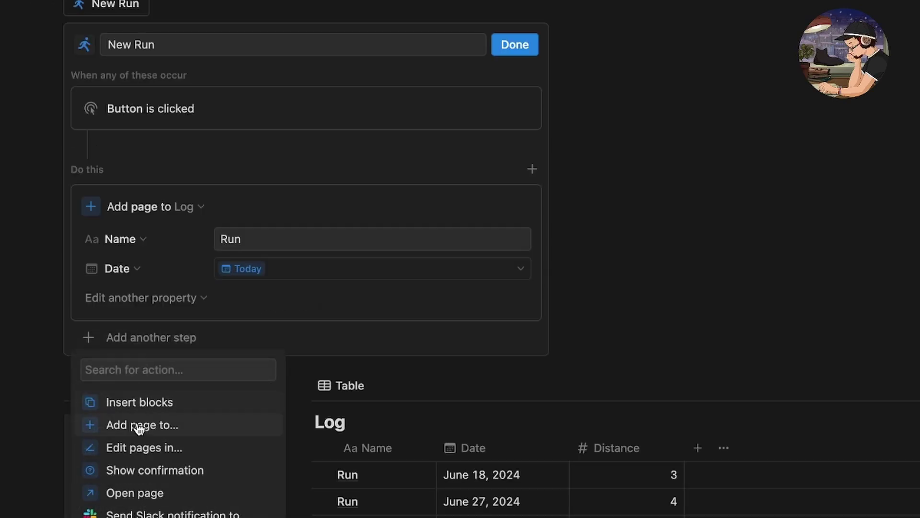
click(142, 448)
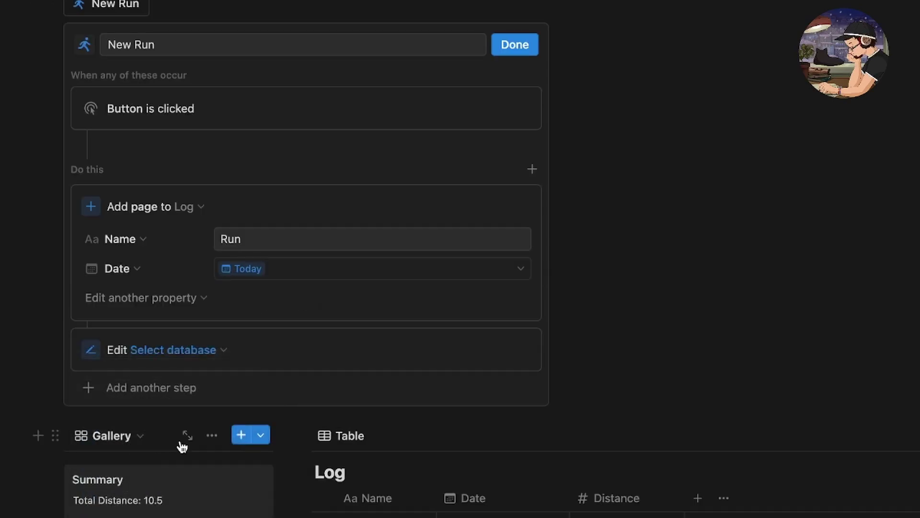
scroll(212, 432, down, 2)
click(186, 251)
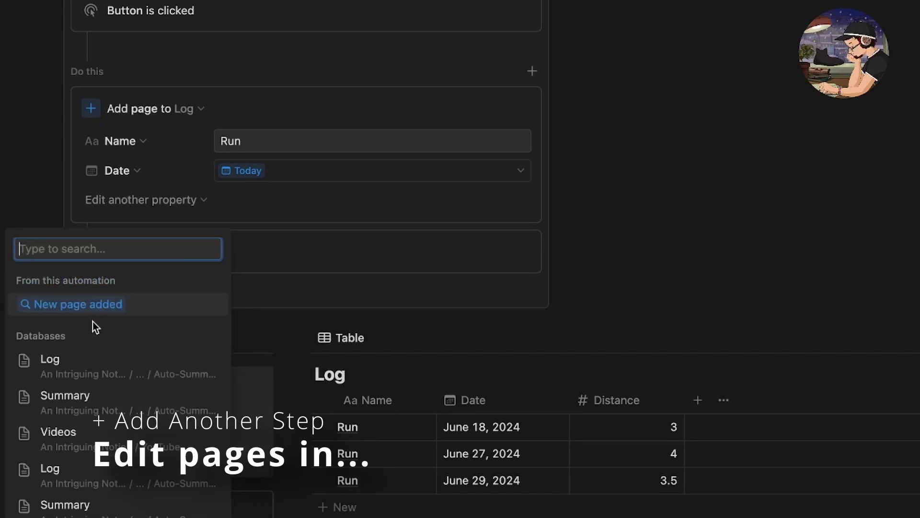
click(82, 400)
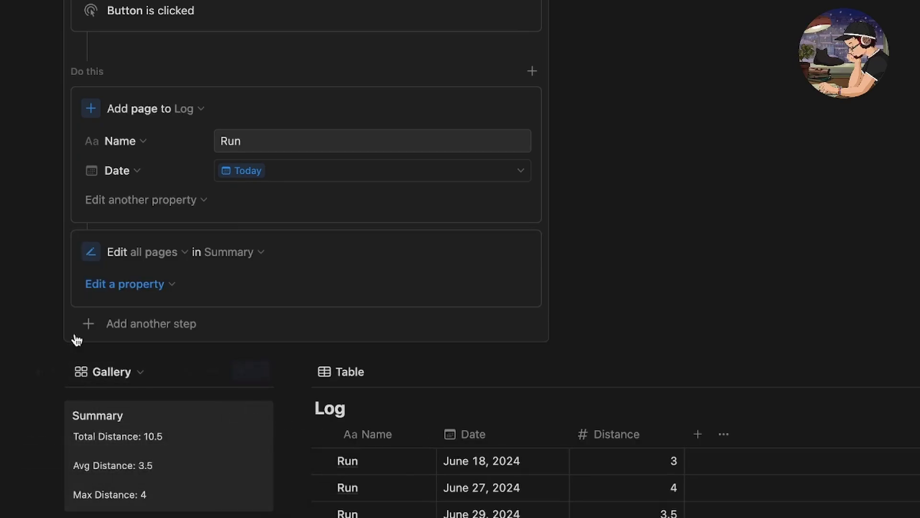
click(153, 257)
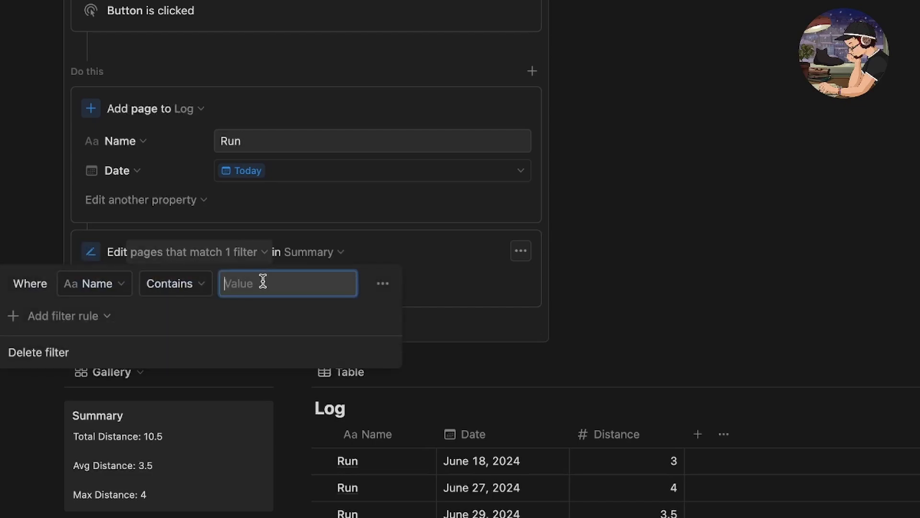
text(Summary)
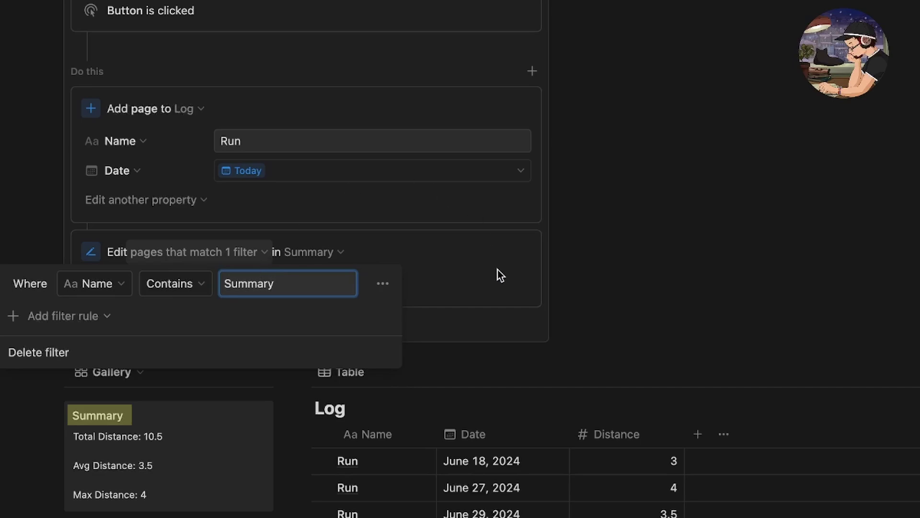
click(490, 326)
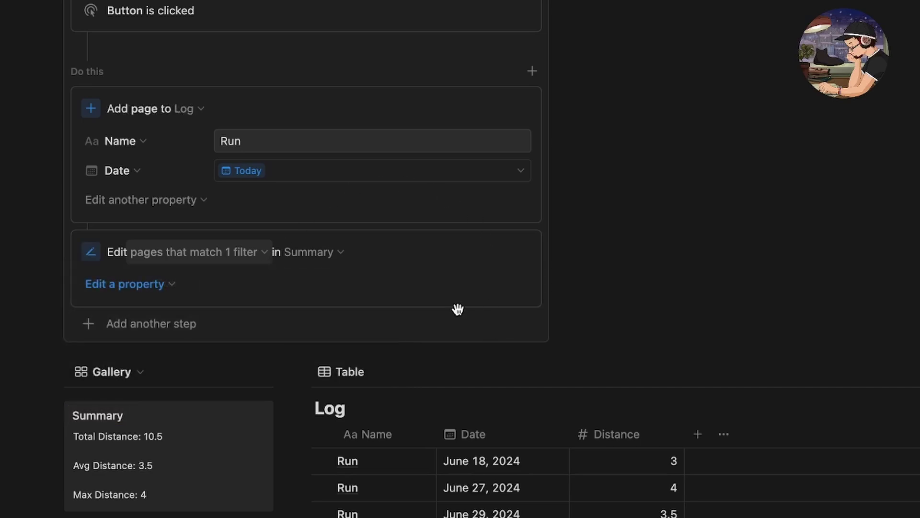
Make that step add the newly added page to Summary's Log relation
click(143, 290)
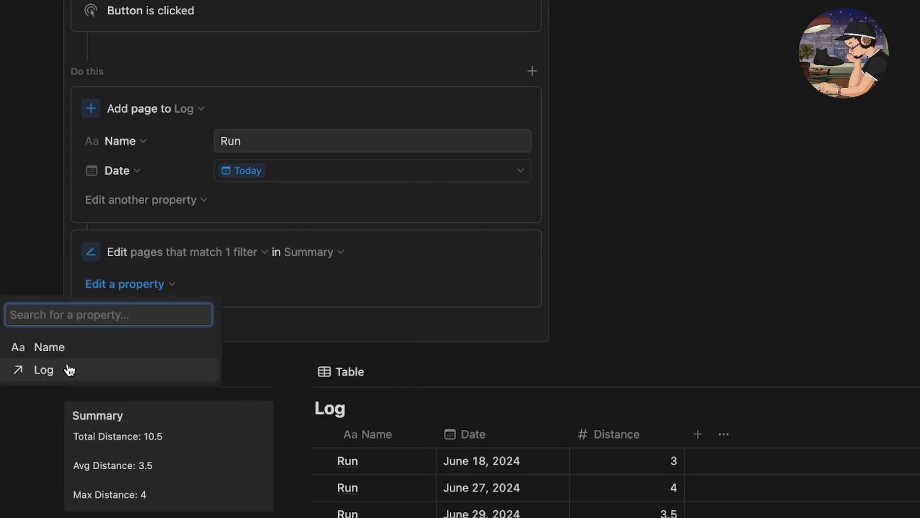
click(48, 370)
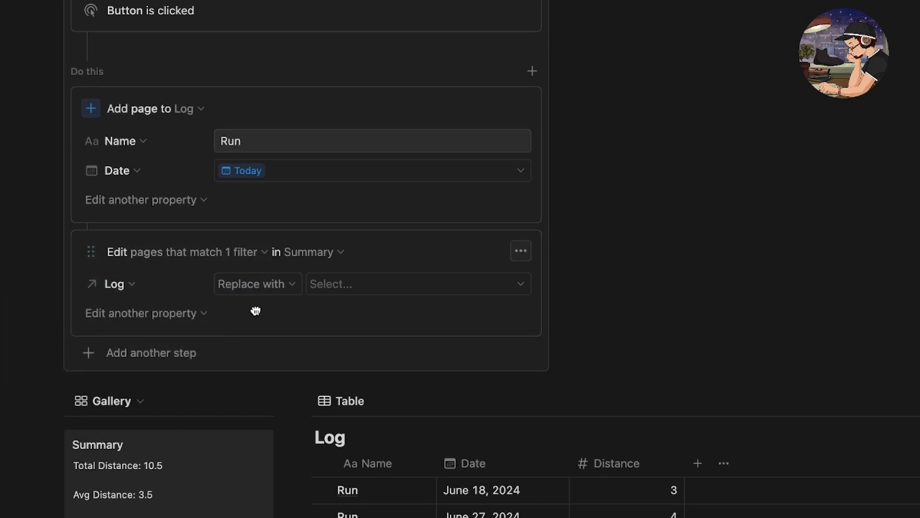
click(275, 296)
click(192, 335)
click(390, 287)
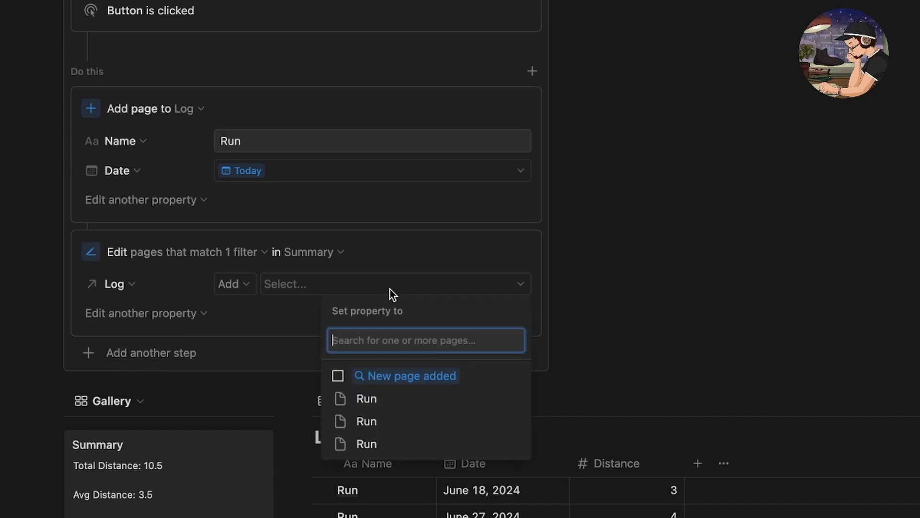
click(398, 377)
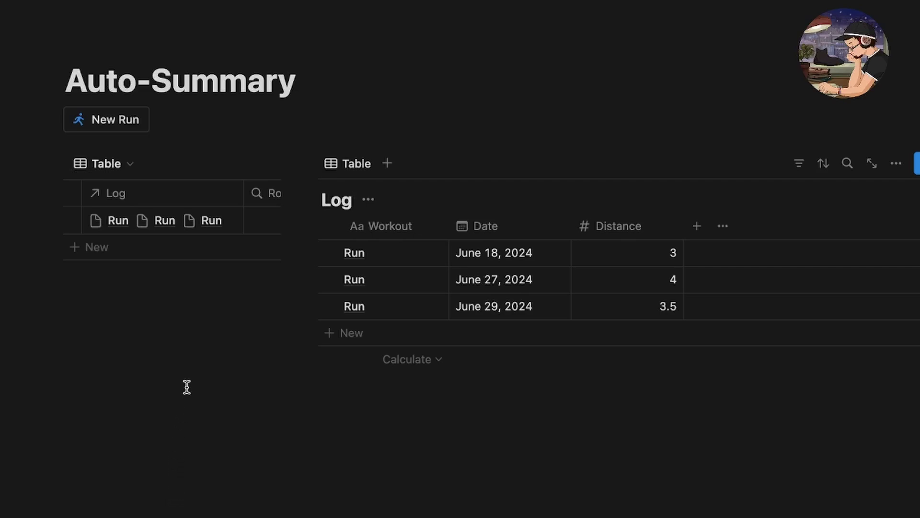
Test New Run once, then add a third step opening the new page added in Center peek
click(138, 131)
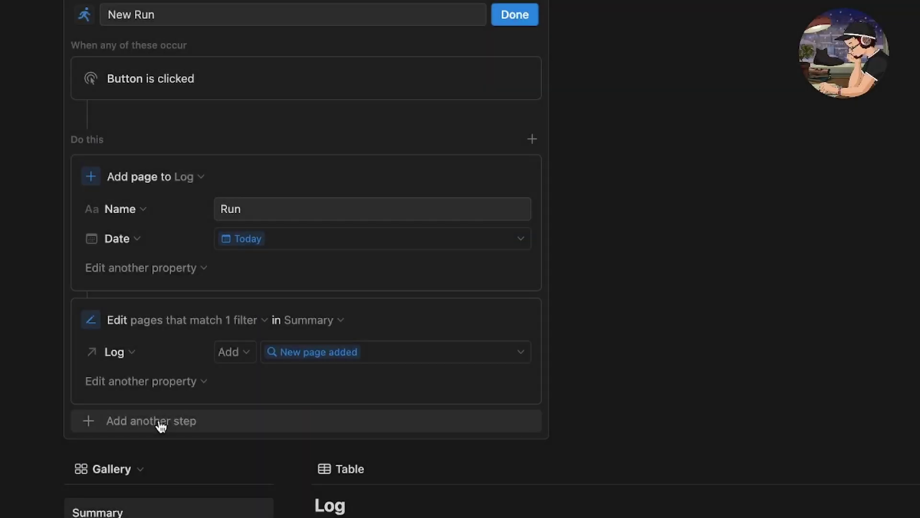
click(160, 424)
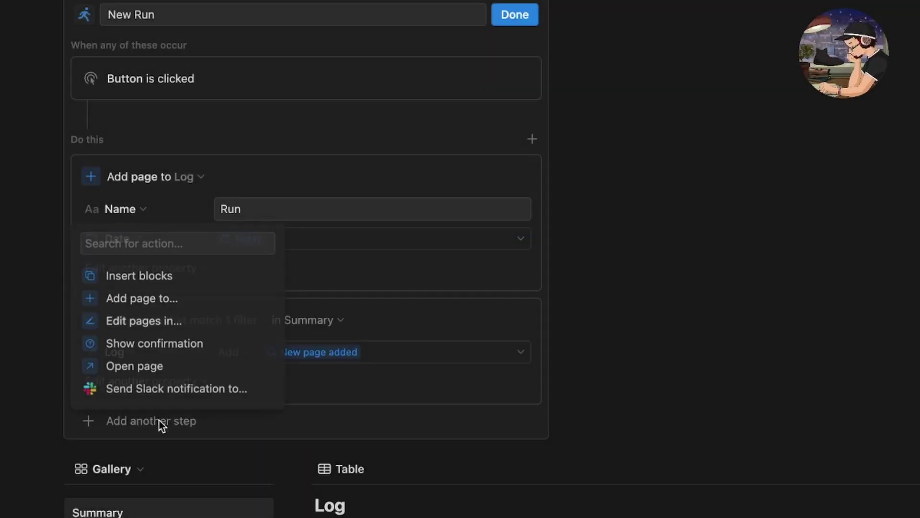
click(161, 366)
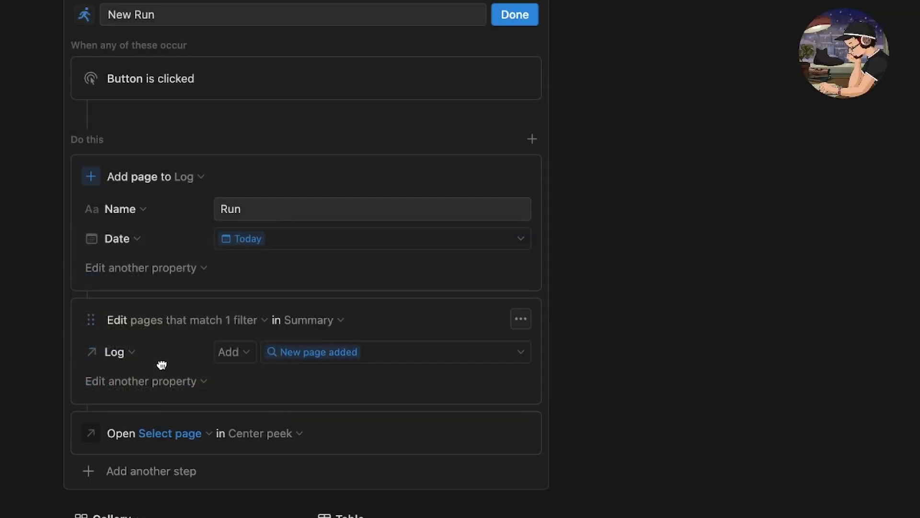
click(185, 434)
click(106, 181)
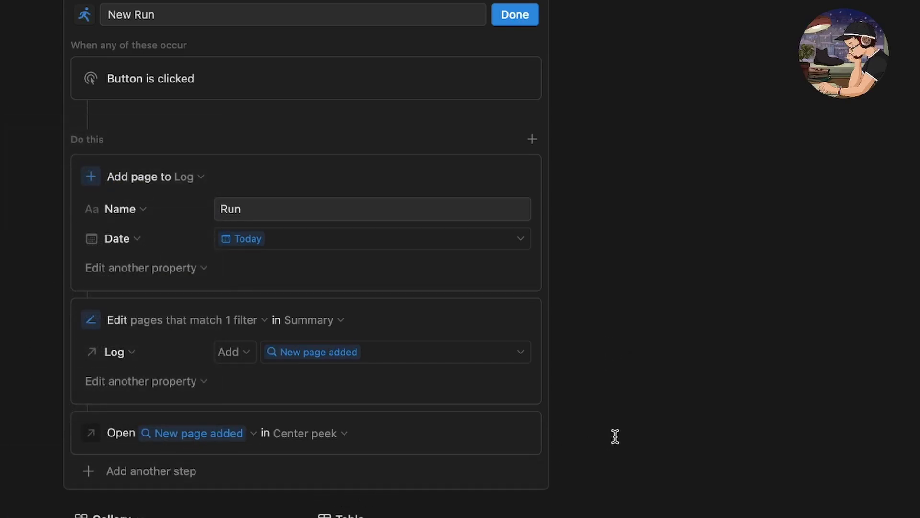
scroll(630, 427, up, 2)
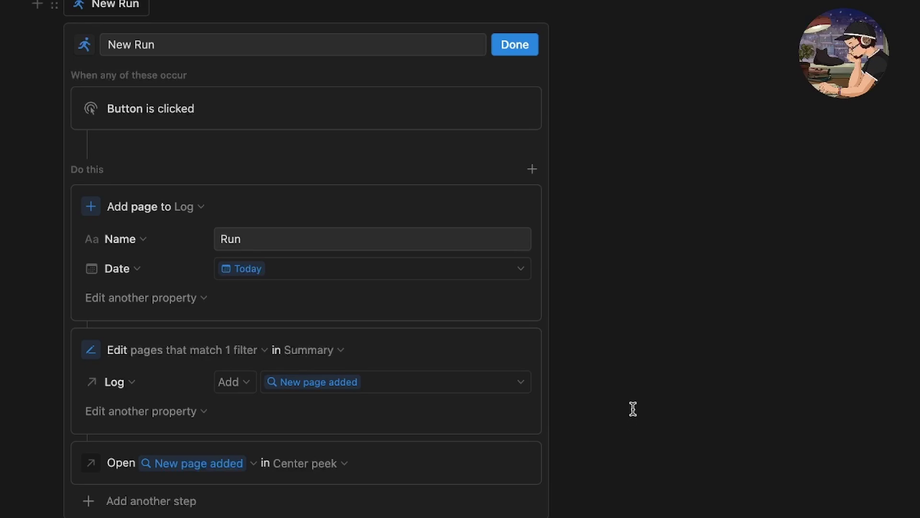
Close the button editor and log a new run with Distance 5, then return to Summary
click(525, 58)
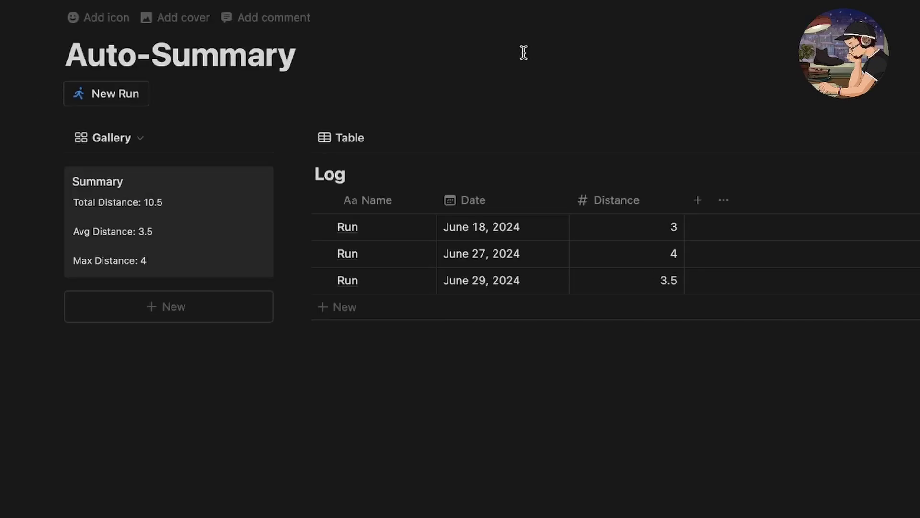
click(107, 110)
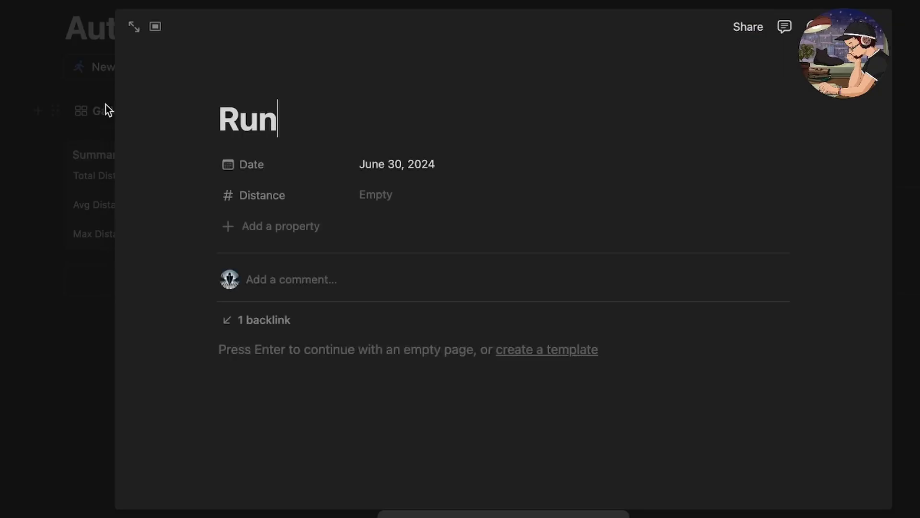
click(385, 188)
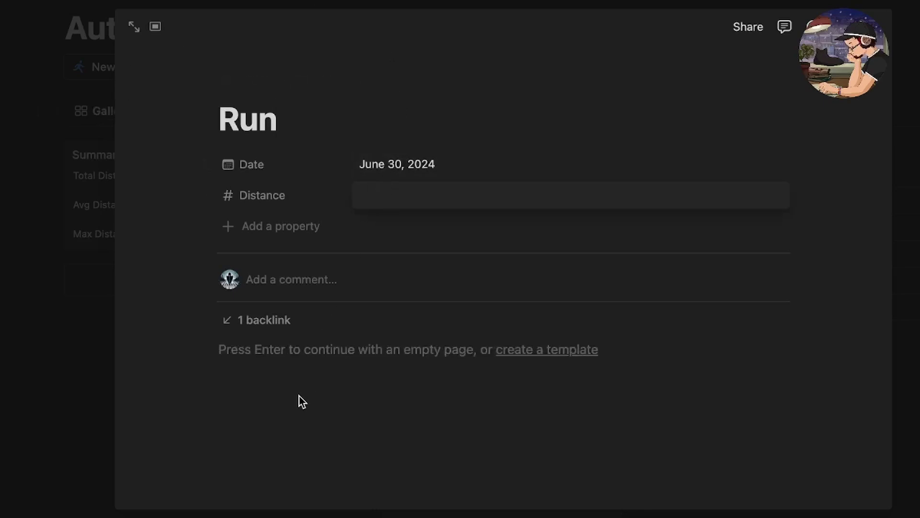
click(27, 450)
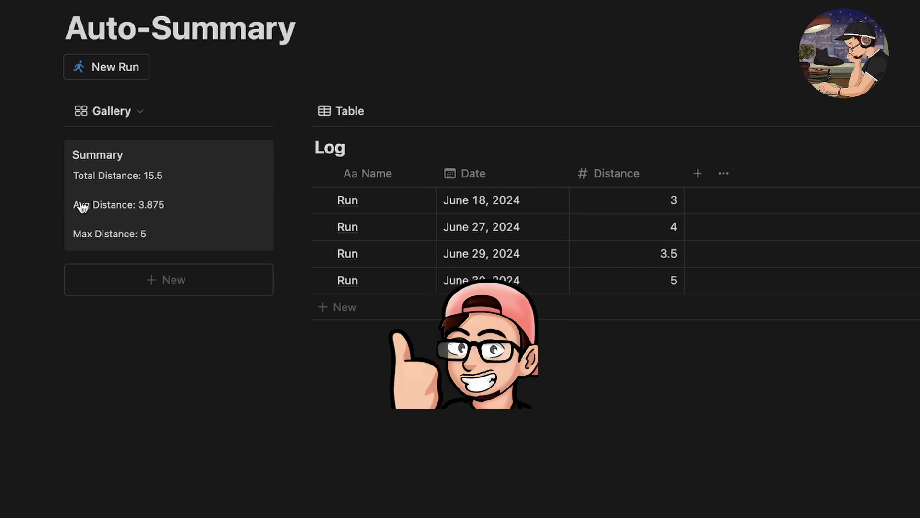
Wrap the Avg Distance Rollup.mean() expression in round(...) in the Summary formula
click(132, 204)
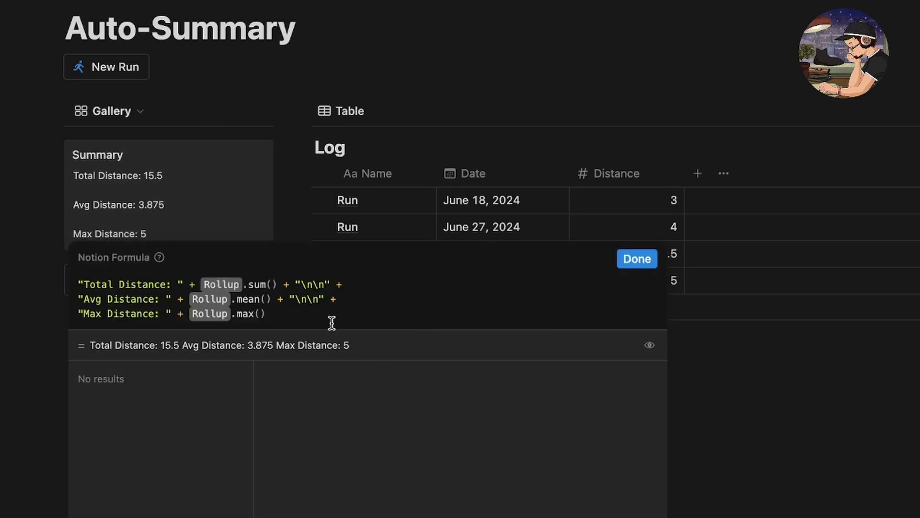
click(189, 299)
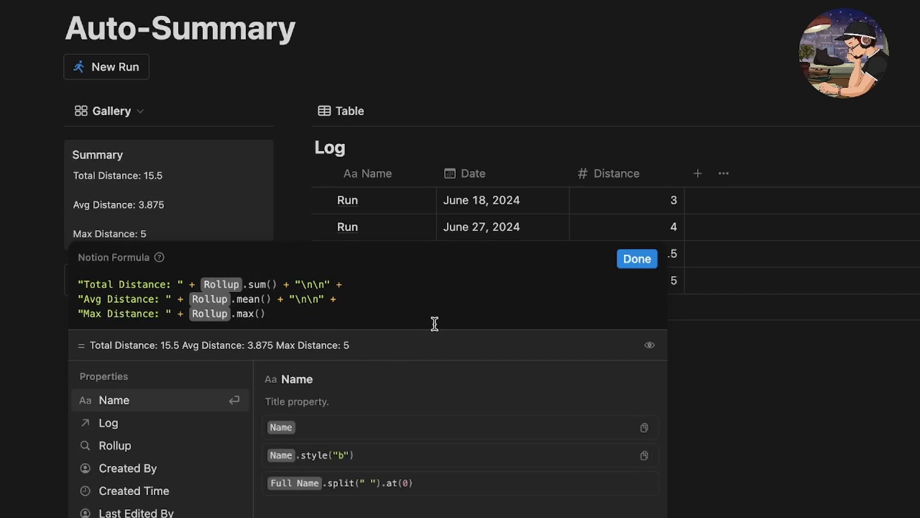
text(()
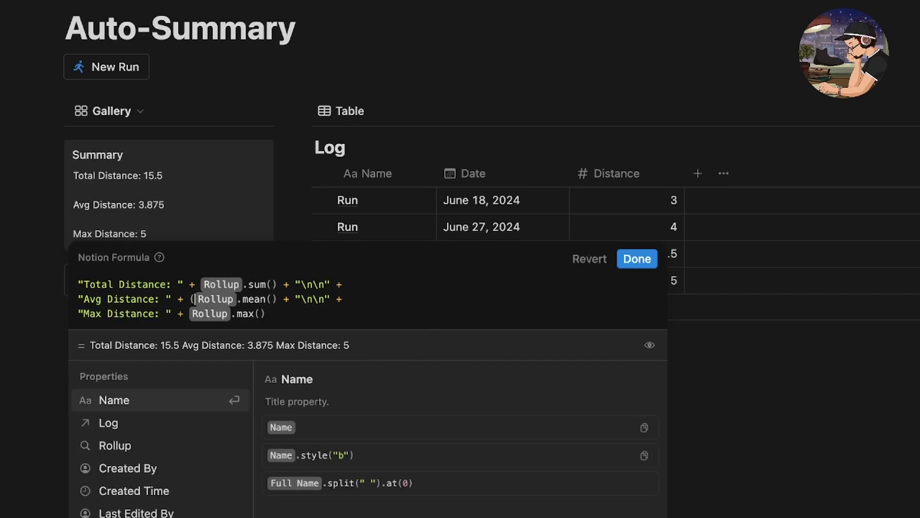
click(278, 299)
text())
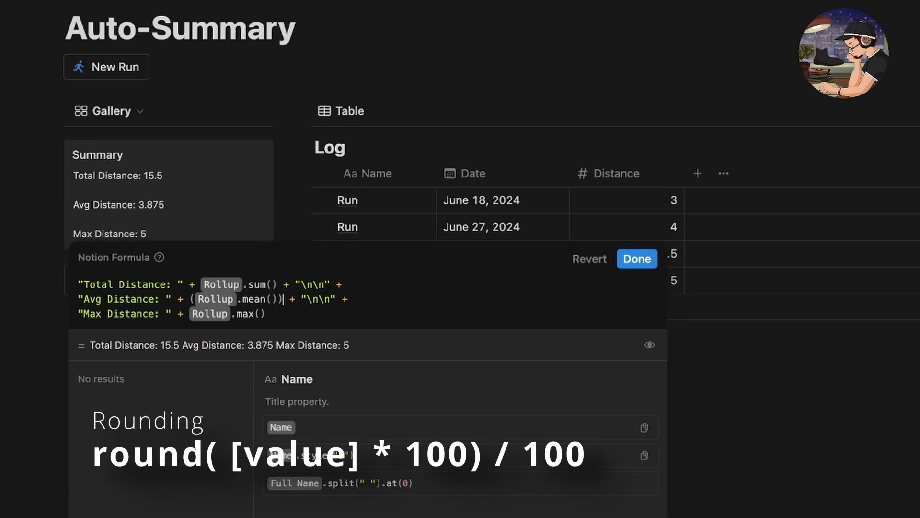
click(191, 300)
text(round)
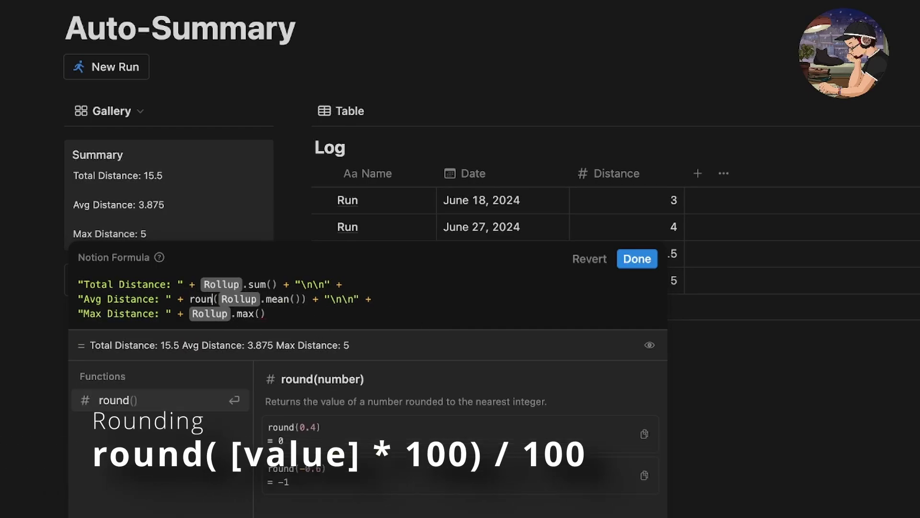
Multiply the average by 100 inside round and divide by 100, previewing 3.88
click(307, 299)
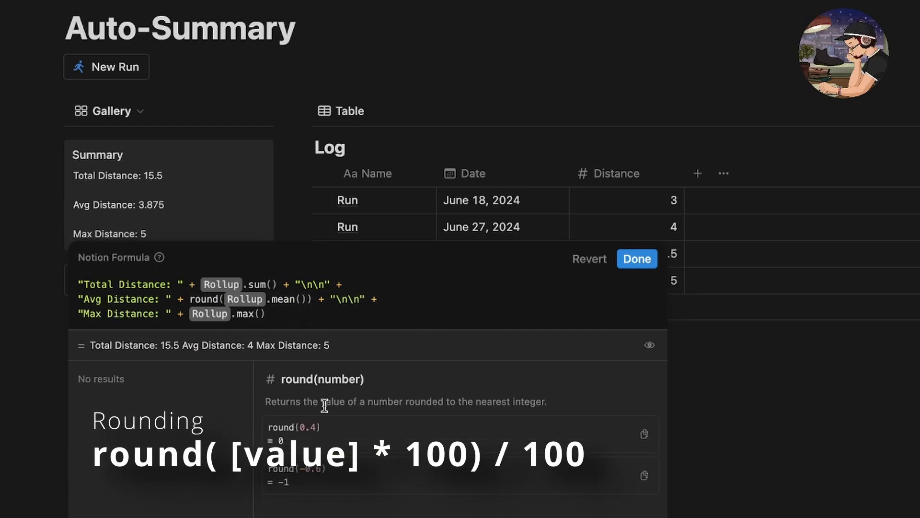
text(* 1000)
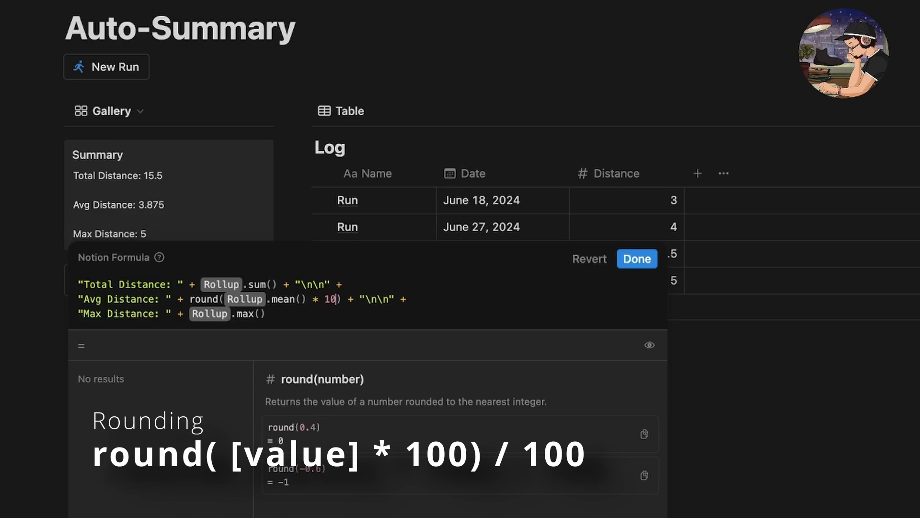
click(360, 299)
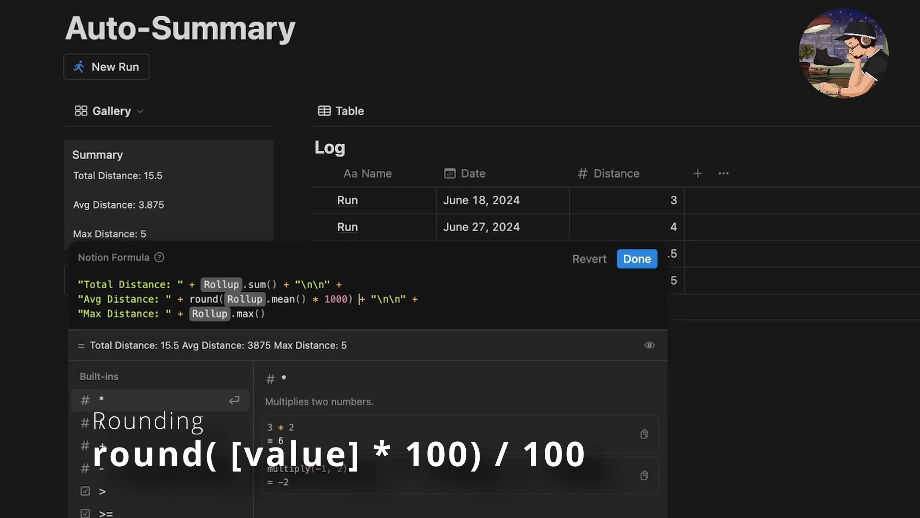
text(/ 1000)
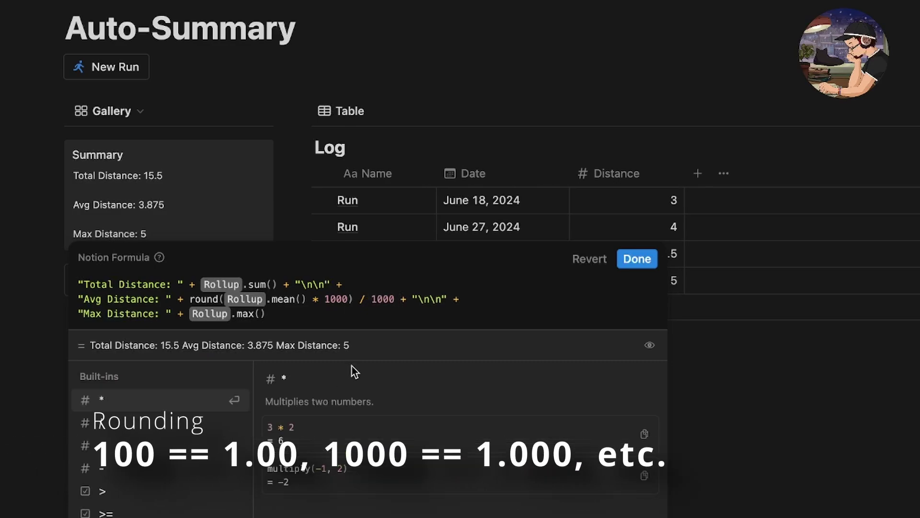
key(BackSpace)
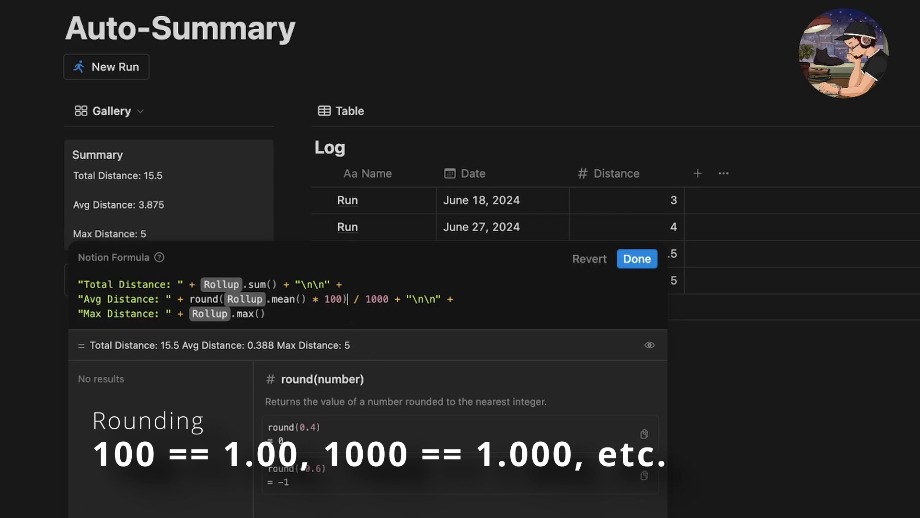
click(388, 299)
key(BackSpace)
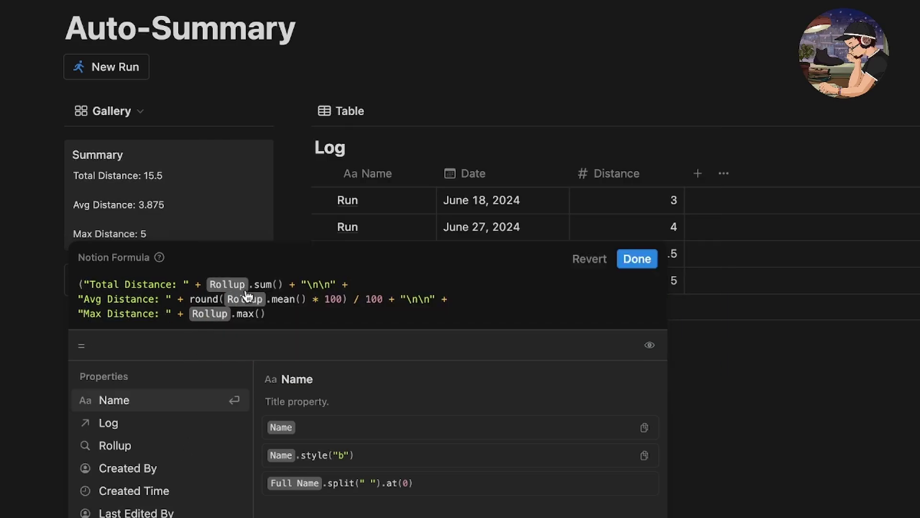
Add .style("b", "blue") to the Total, Avg and Max distance lines
text(sty + "\n\n" +)
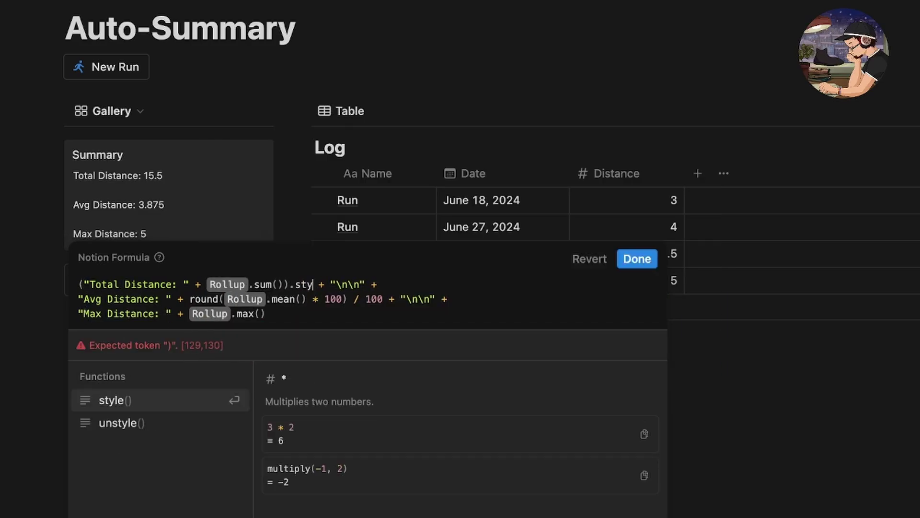
key(Return)
text("b", "blue")
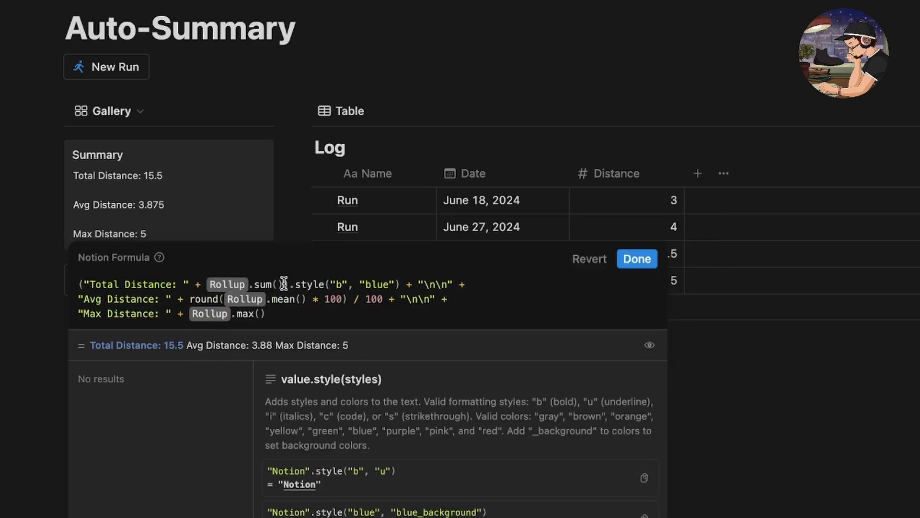
drag(284, 284, 400, 284)
key(ctrl+c)
click(383, 298)
key(ctrl+v)
click(266, 313)
key(ctrl+v)
Parenthesize the Avg and Max lines, recolor them yellow and green, and accept the formula
click(80, 298)
text(()
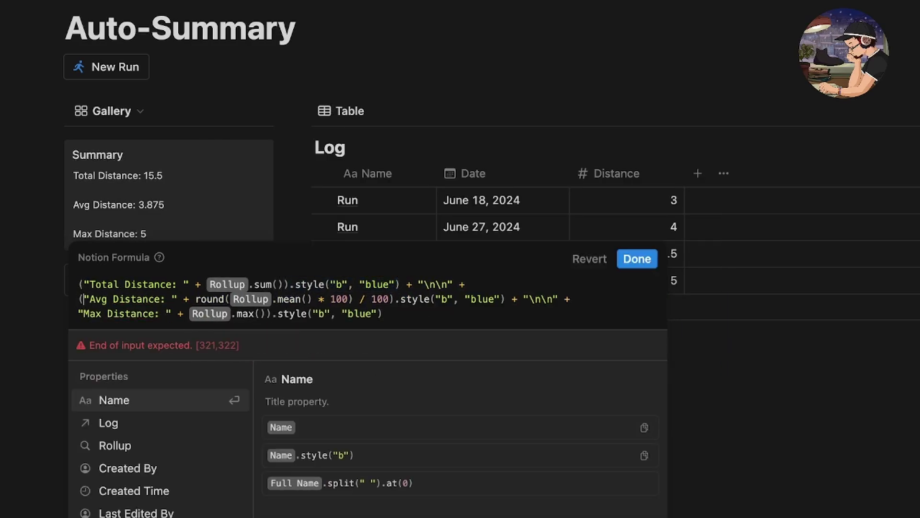
click(80, 313)
text(()
double_click(484, 299)
text(yellow)
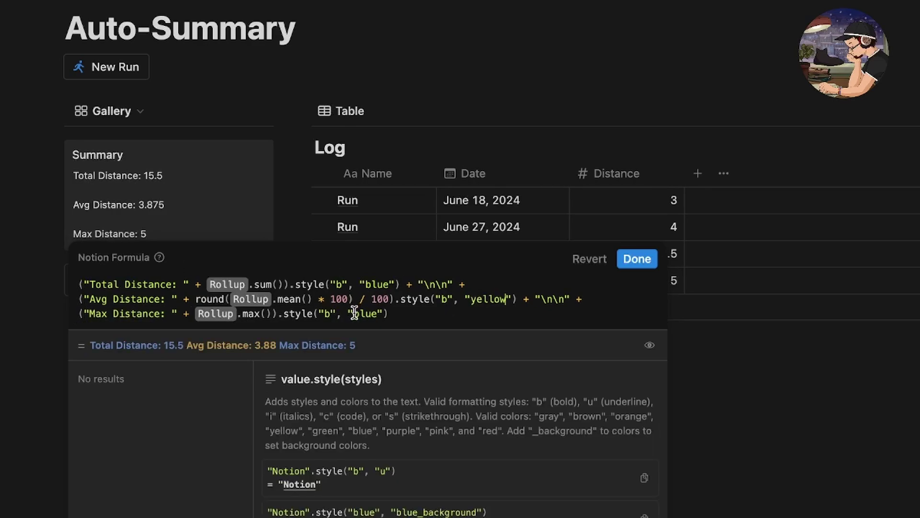
double_click(356, 314)
text(green)
click(645, 263)
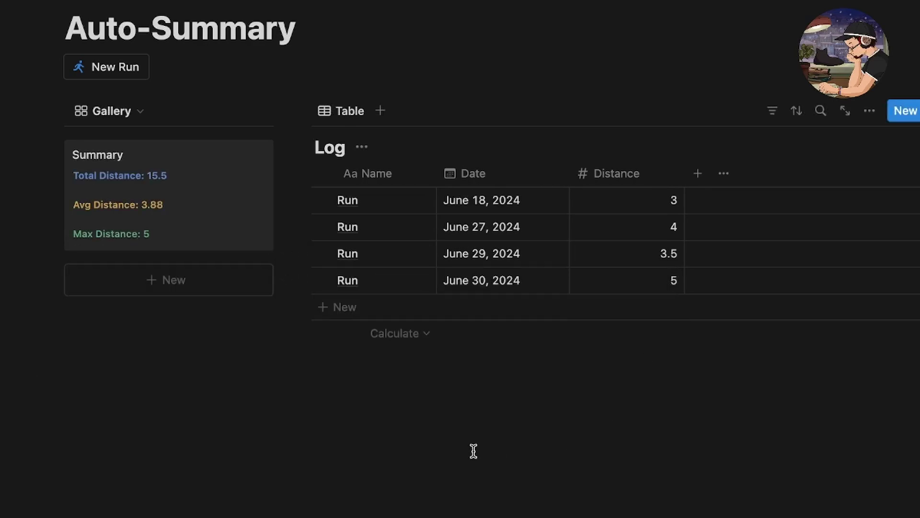
Replace the spaces after the three labels with tab spacing so values align
click(143, 206)
click(183, 285)
key(BackSpace)
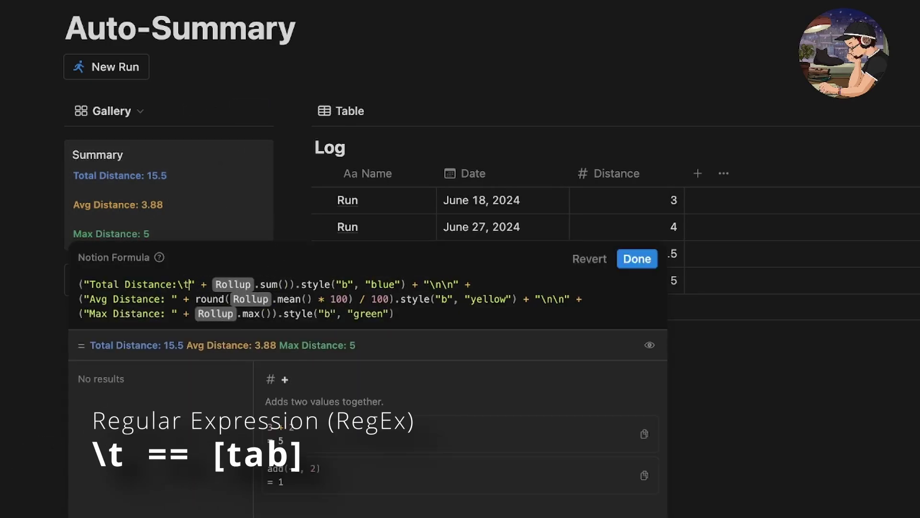
click(172, 300)
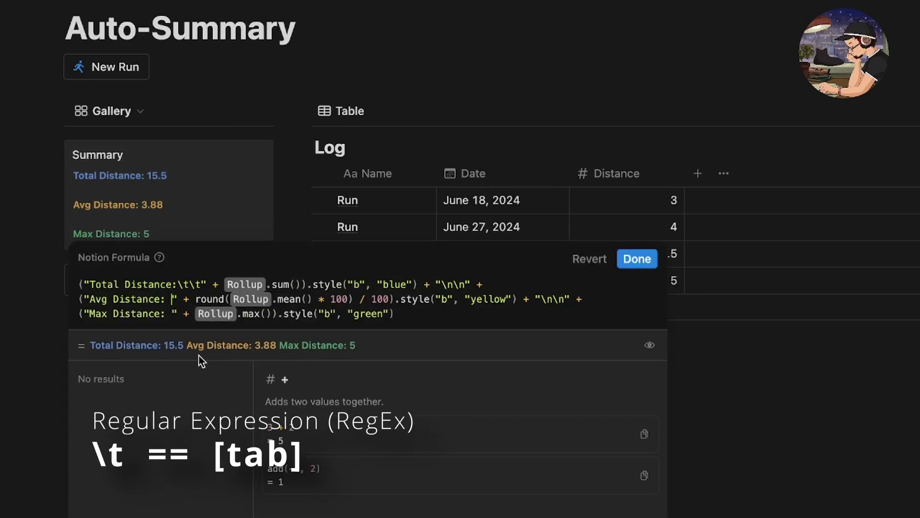
key(BackSpace)
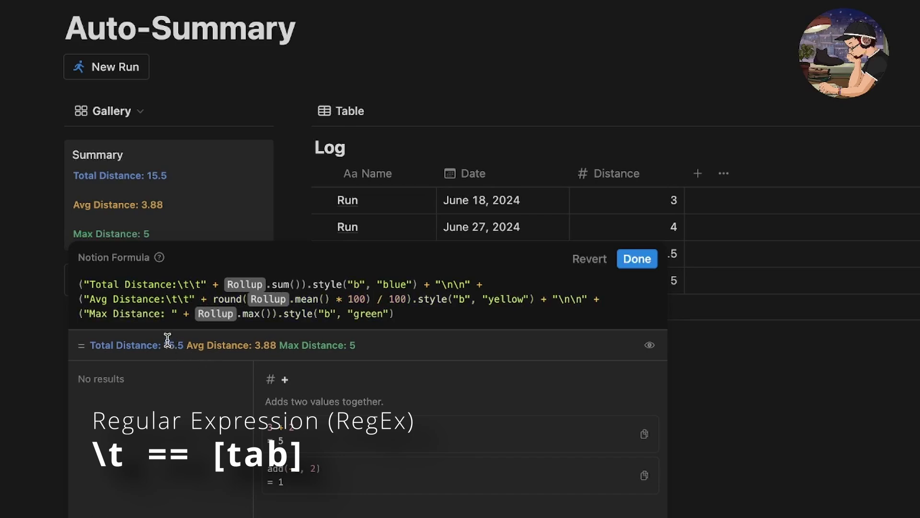
click(173, 314)
key(BackSpace)
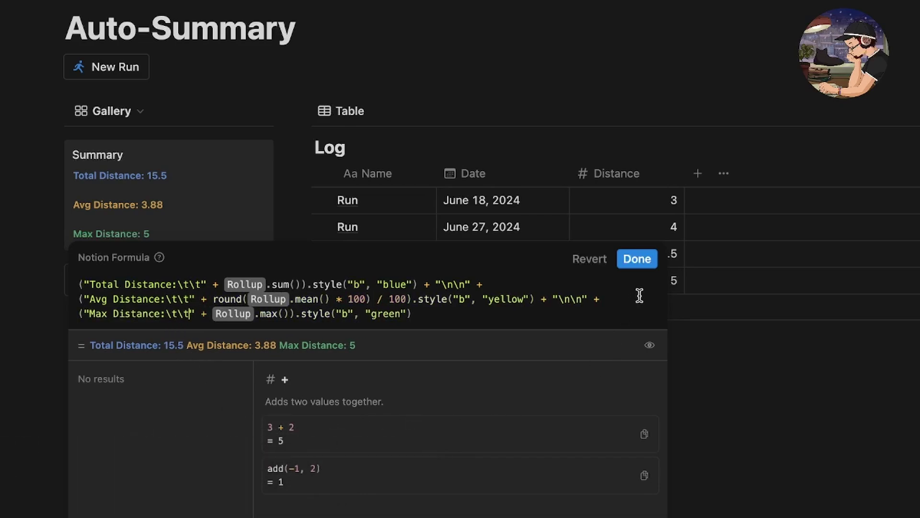
click(641, 261)
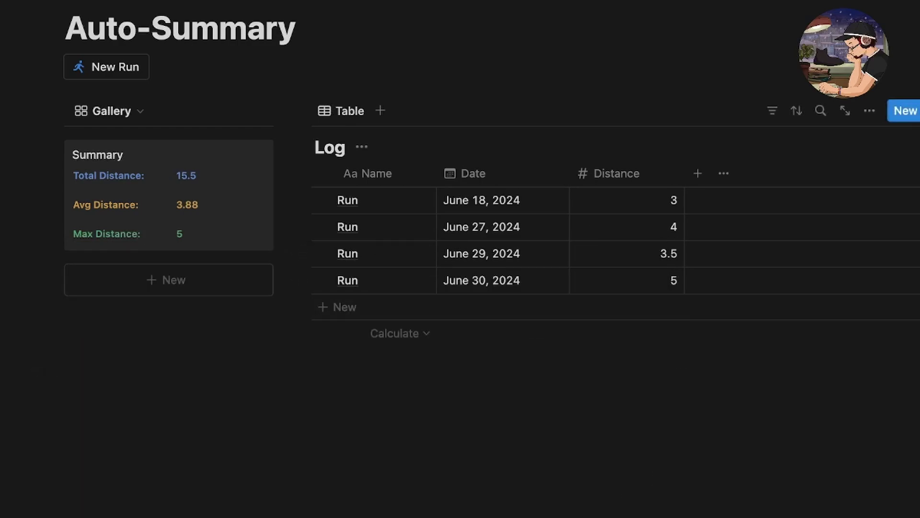